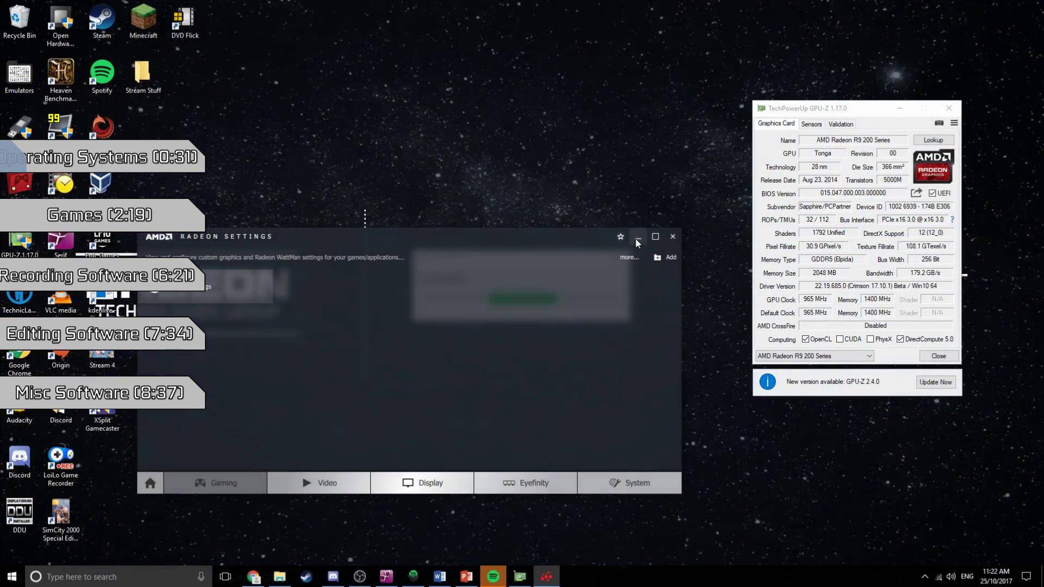
# Step: Close Radeon Settings, open desktop Personalise, minimise it, and right-click the Stream 4 picture
pyautogui.click(634, 237)
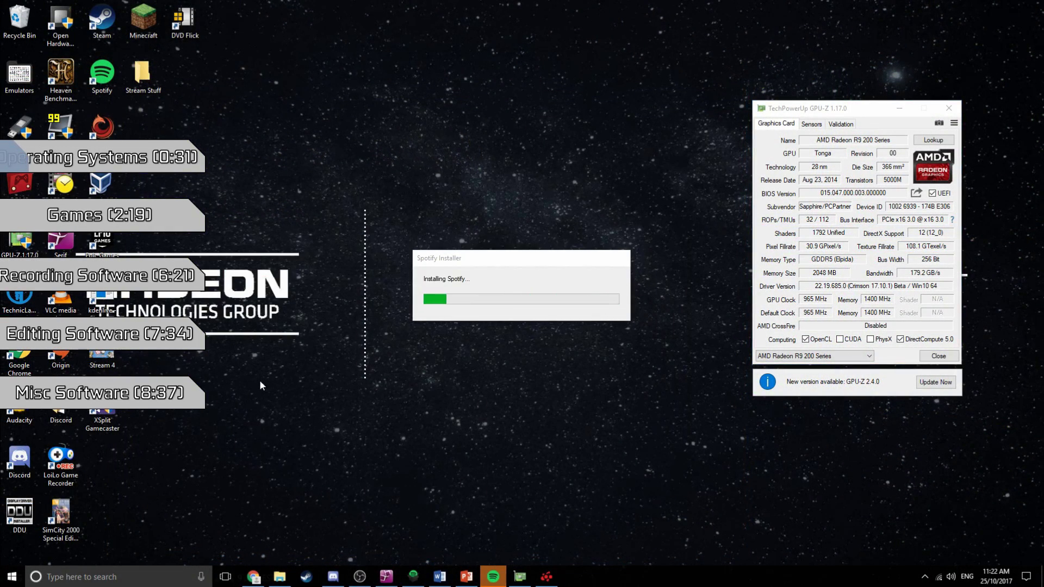
pyautogui.rightClick(457, 178)
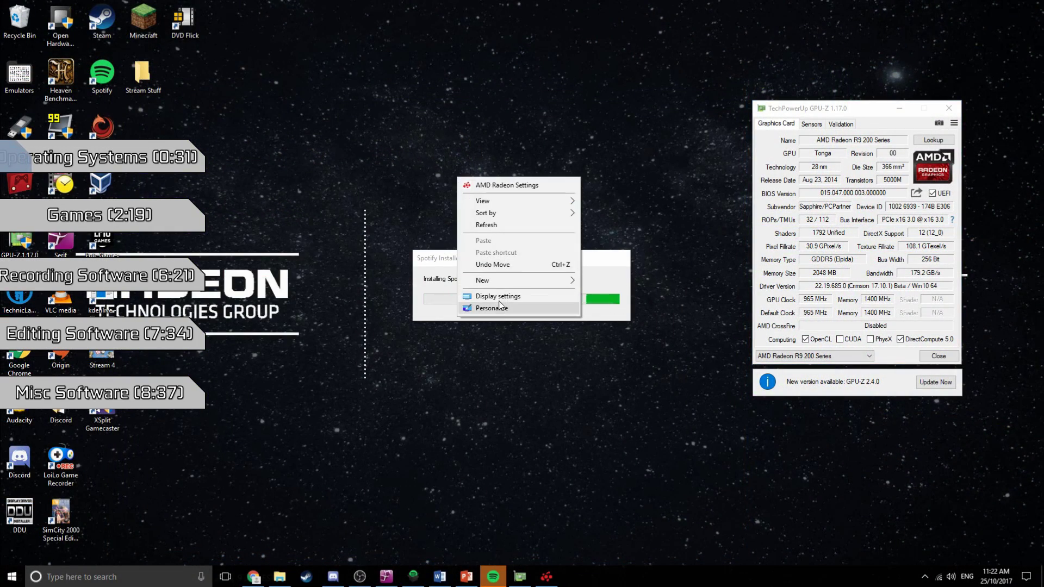
pyautogui.click(499, 309)
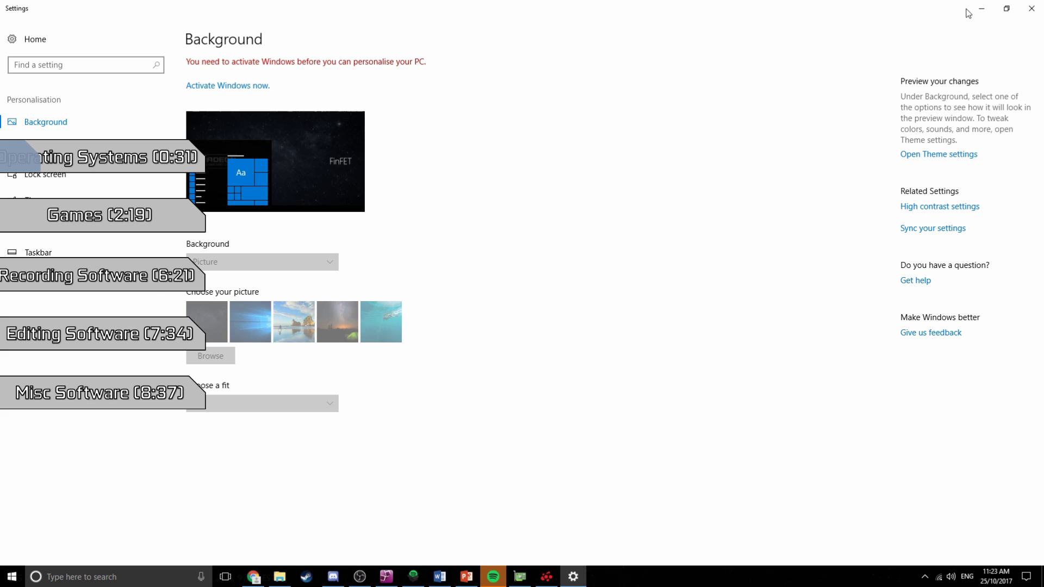
pyautogui.click(981, 9)
pyautogui.rightClick(113, 359)
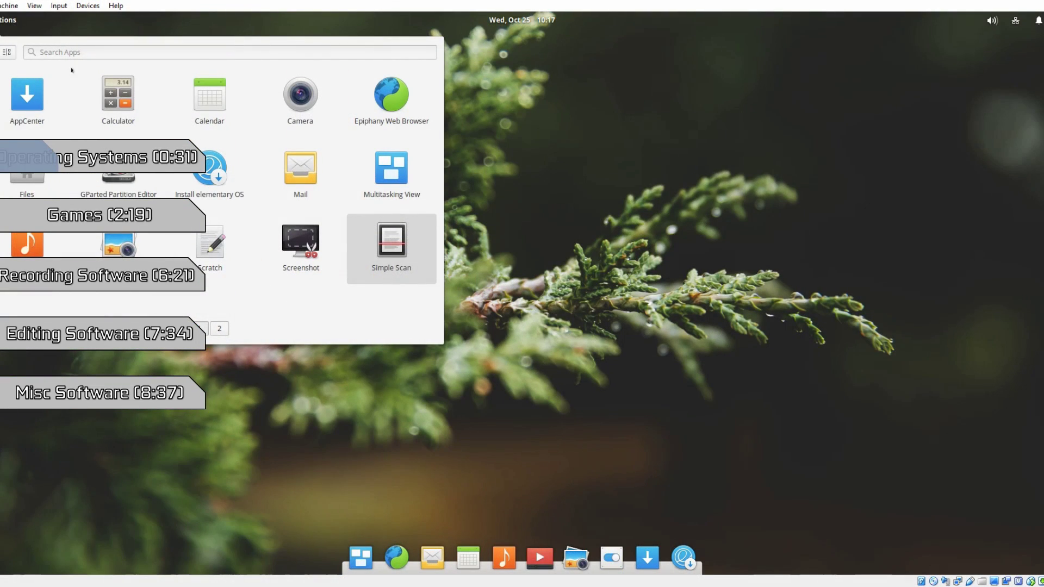
# Step: Launch Terminal from the launcher's second page, then return to the launcher's first page
pyautogui.click(82, 51)
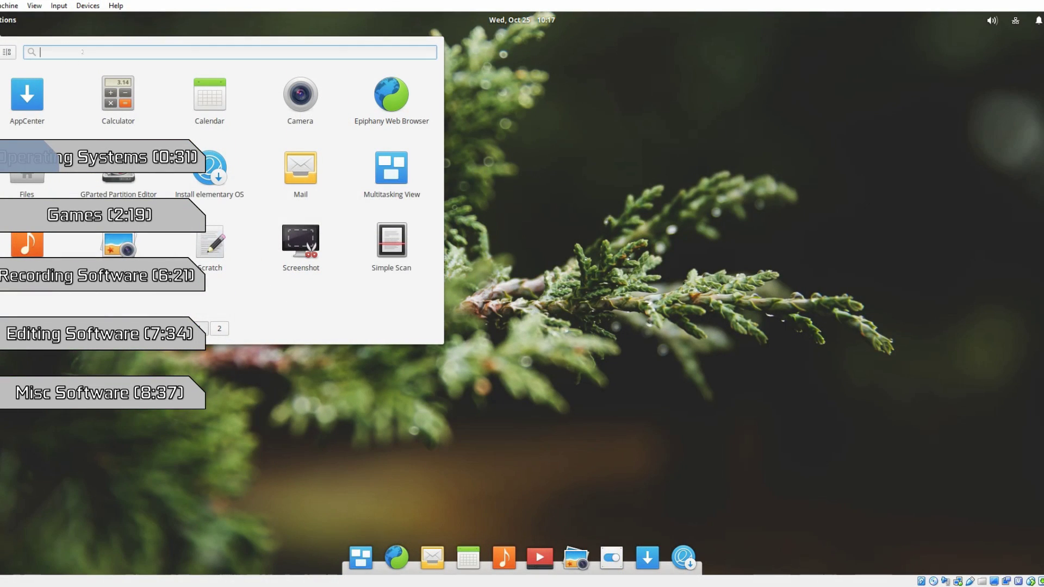
pyautogui.click(221, 330)
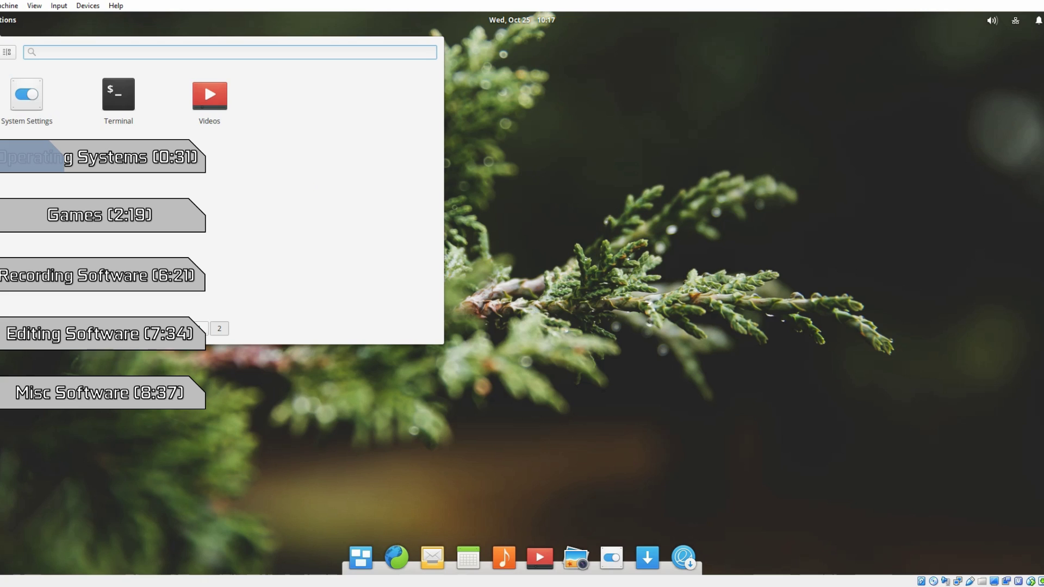
pyautogui.click(119, 94)
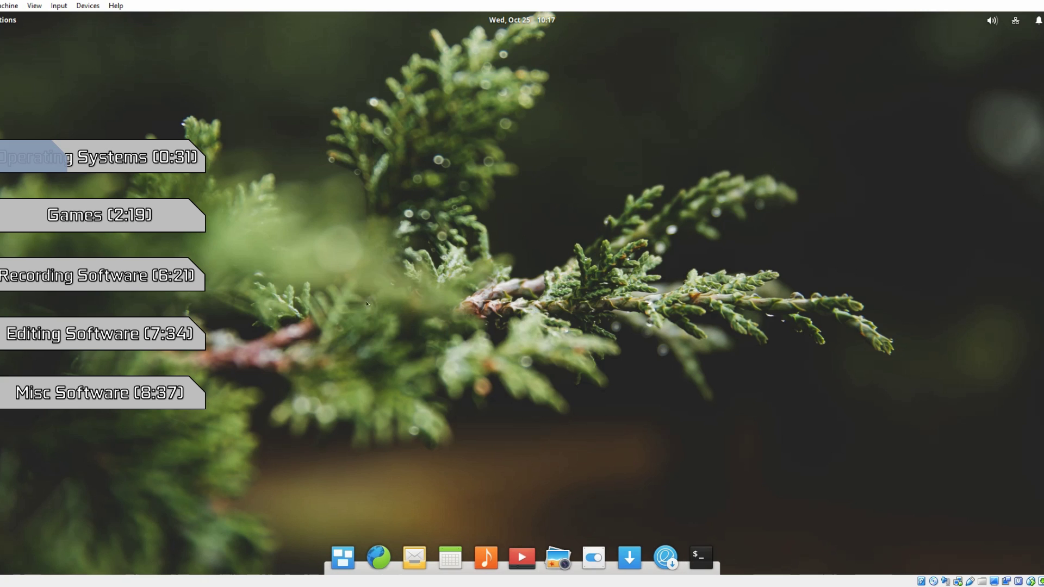
pyautogui.press('super')
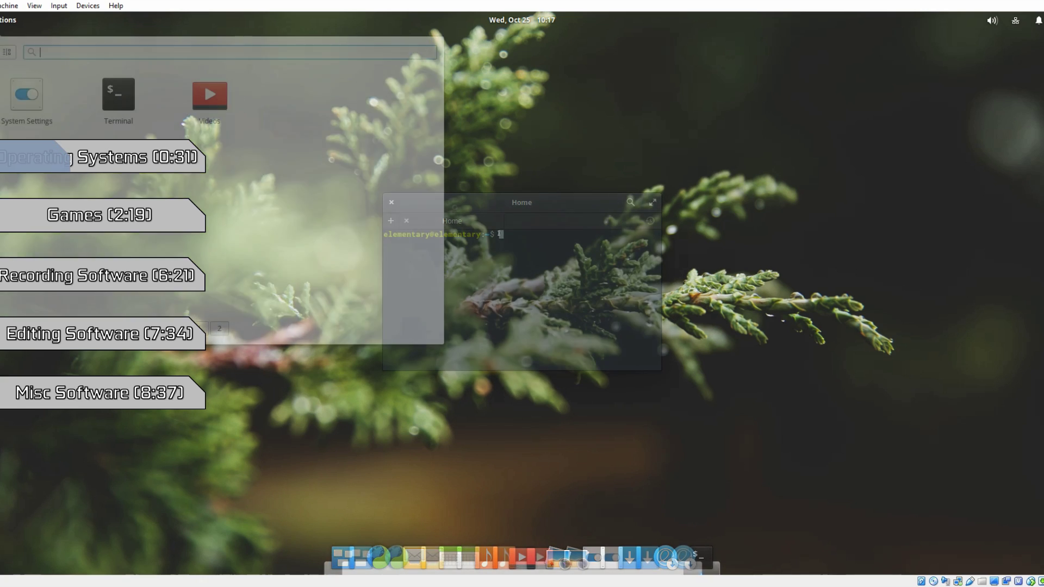
pyautogui.scroll(1, 197, 310)
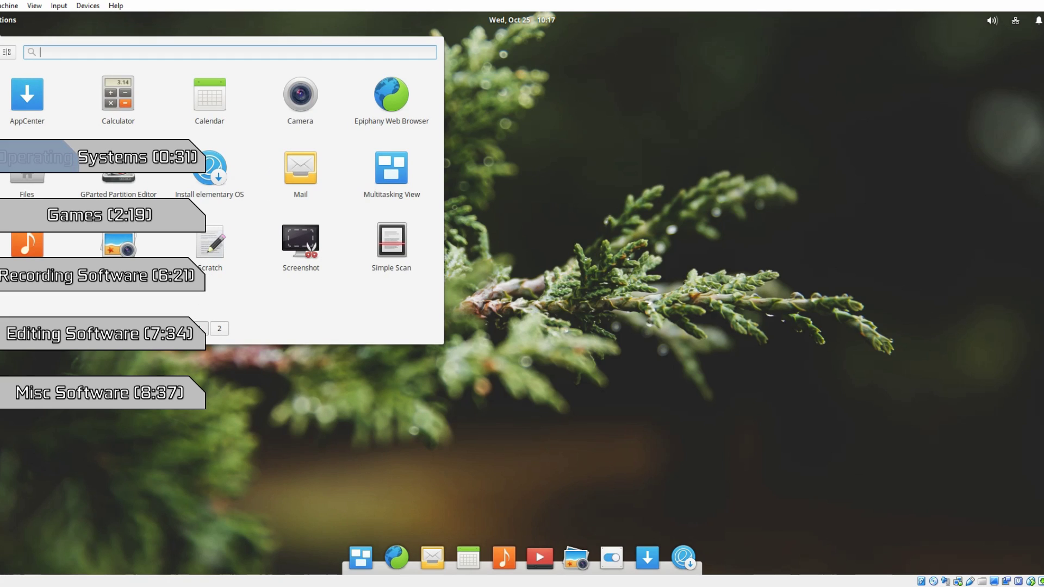
# Step: Advance through Windows Me Setup and name the computer 'Windows ME PC'
pyautogui.press('Return')
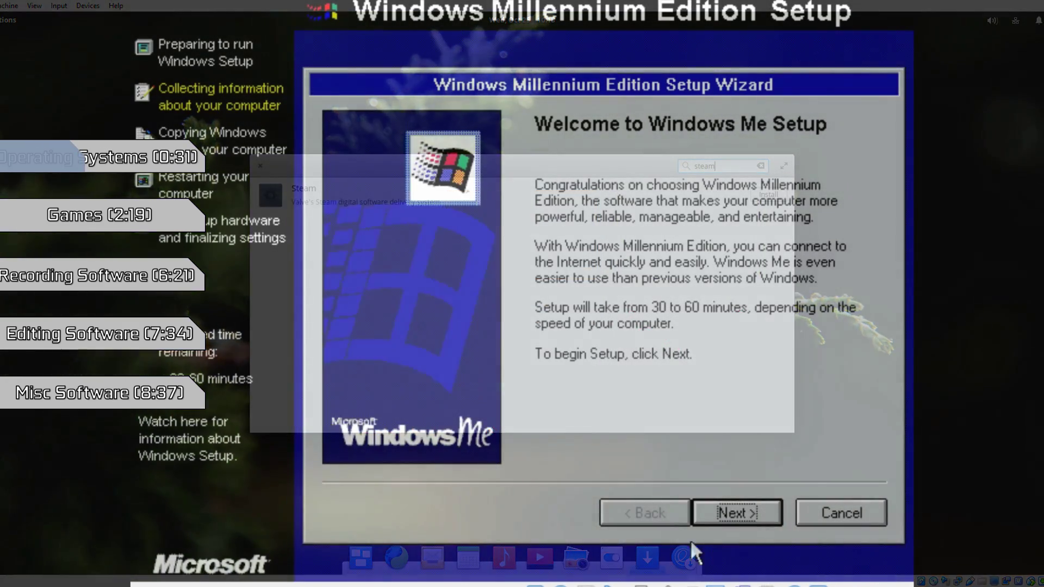
pyautogui.click(737, 513)
pyautogui.click(740, 513)
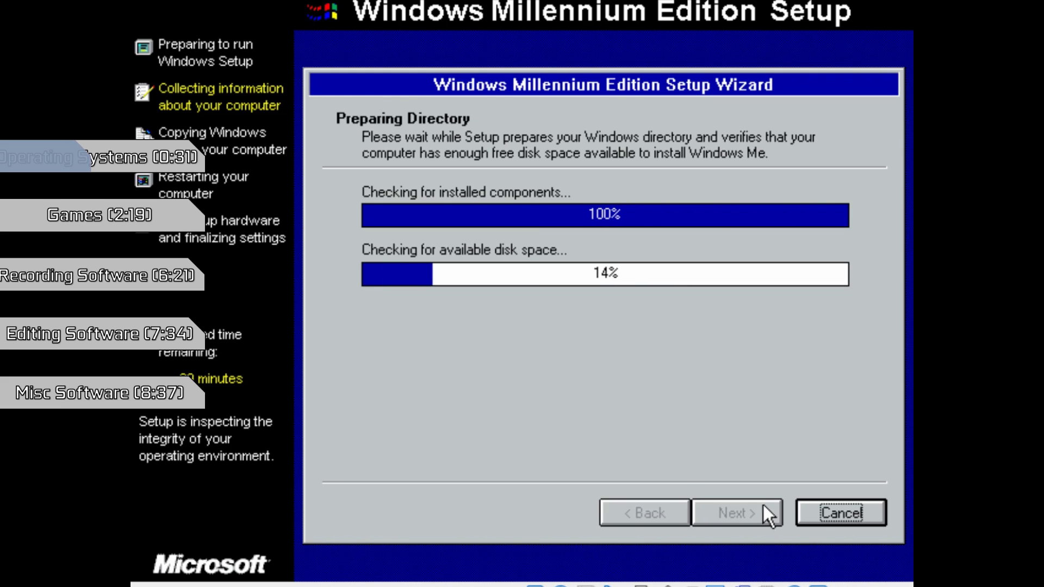
pyautogui.click(737, 519)
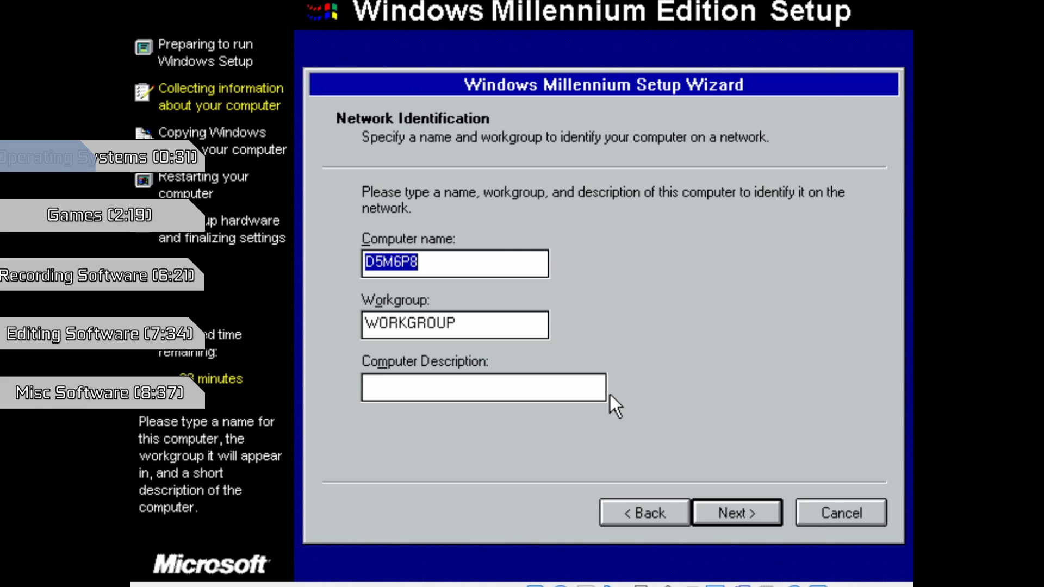
pyautogui.write('Windows ME PC')
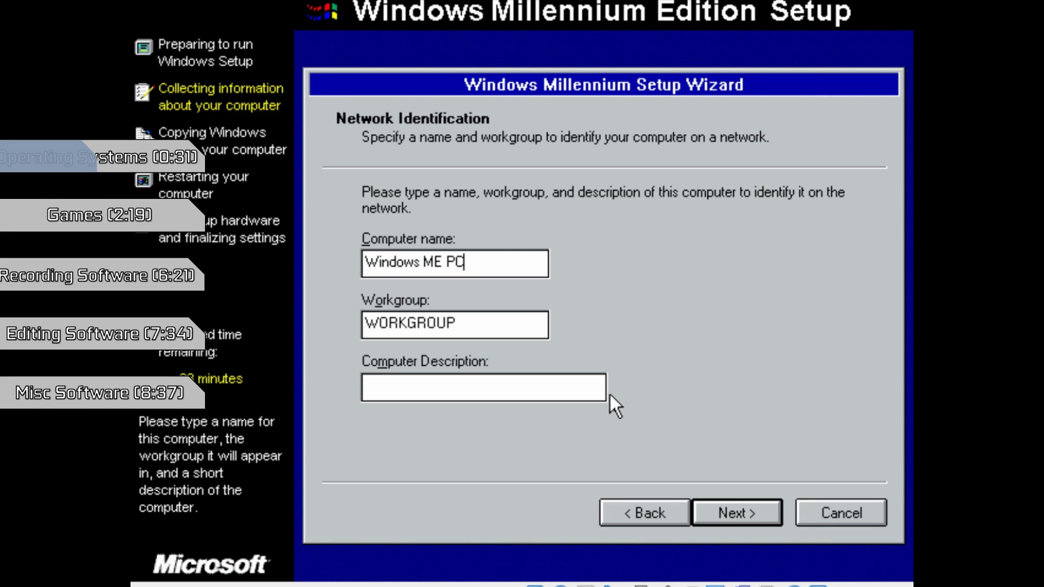
pyautogui.click(743, 522)
# Step: Choose United Kingdom and the GMT time zone, then finish to start copying files
pyautogui.click(507, 228)
pyautogui.click(723, 519)
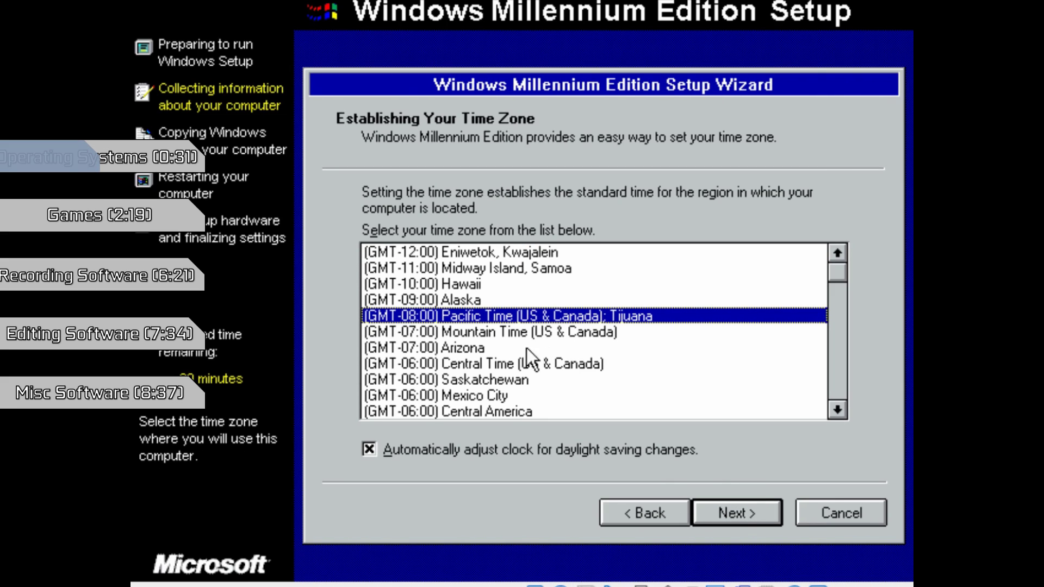
pyautogui.scroll(-5, 467, 321)
pyautogui.click(723, 411)
pyautogui.click(731, 517)
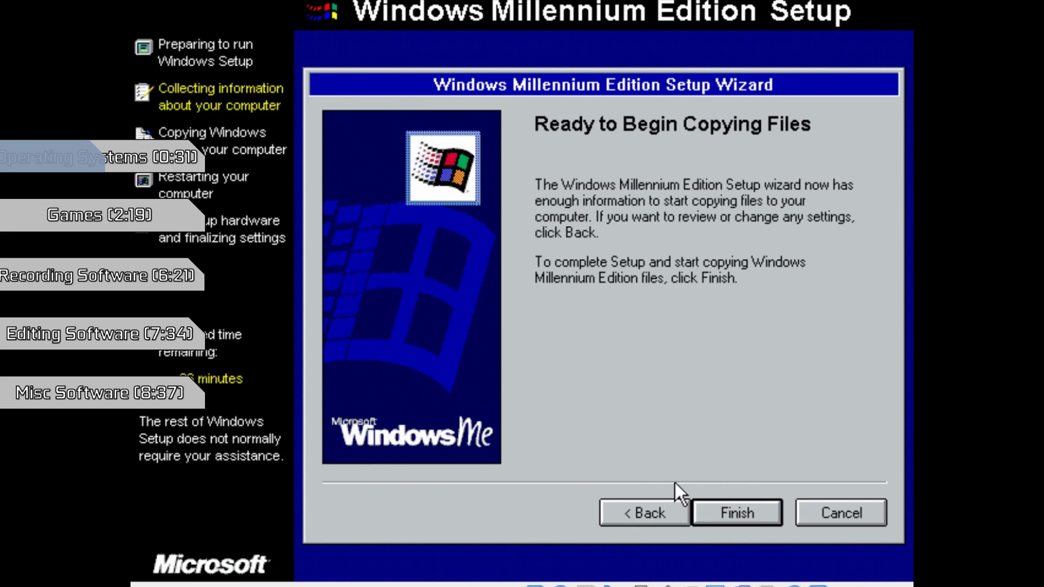
pyautogui.click(739, 511)
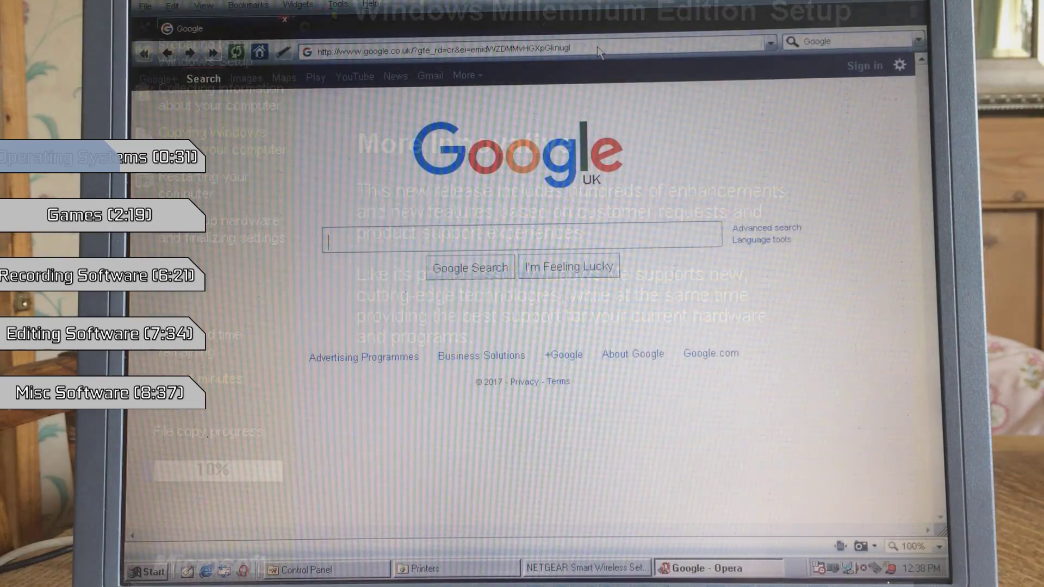
# Step: Search Google for 'reddit'
pyautogui.write('re')
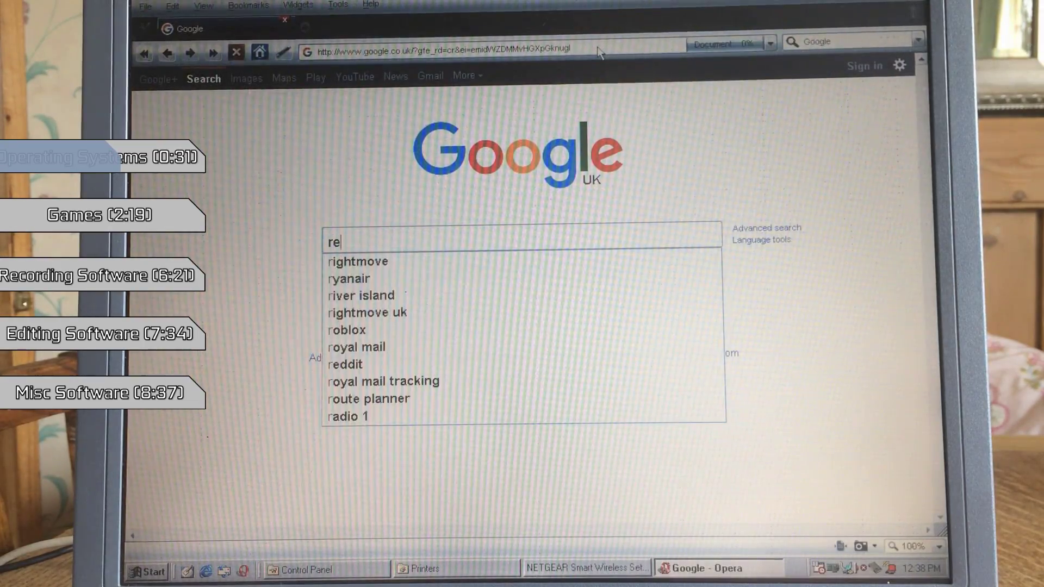
pyautogui.write('ddit')
pyautogui.press('Return')
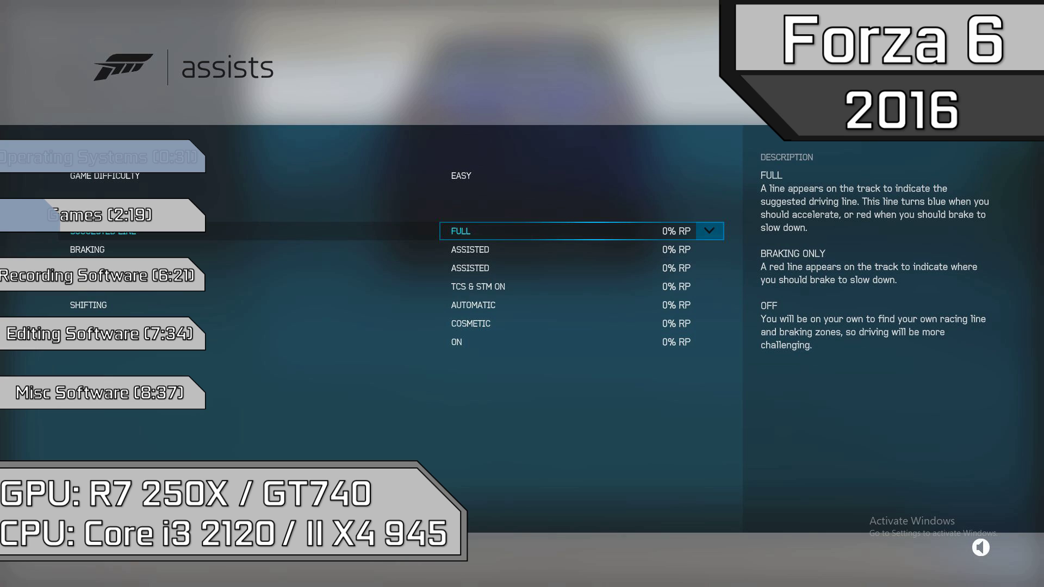
# Step: Leave Assists and cycle Car Select manufacturers until the 2012 Pagani Huayra shows
pyautogui.press('Escape')
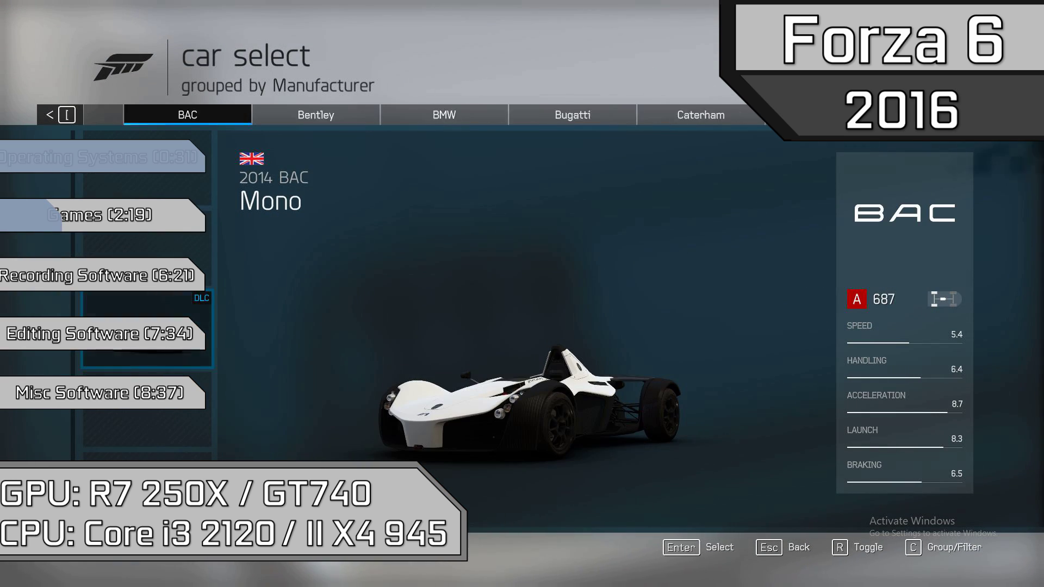
pyautogui.press(']')
pyautogui.press(']')
pyautogui.press(']')
pyautogui.press(']')
pyautogui.press(']')
pyautogui.press(']')
pyautogui.press(']')
pyautogui.press(']')
pyautogui.press(']')
pyautogui.press(']')
pyautogui.press(']')
pyautogui.press(']')
pyautogui.press(']')
pyautogui.press(']')
pyautogui.press(']')
pyautogui.press(']')
pyautogui.press(']')
pyautogui.press(']')
pyautogui.press(']')
pyautogui.press(']')
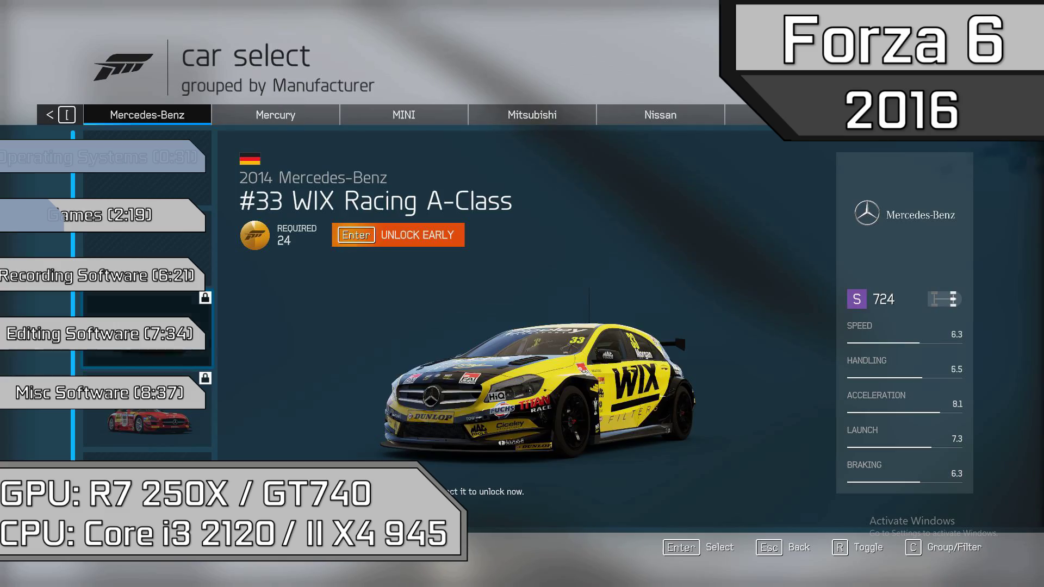
pyautogui.press(']')
pyautogui.press(']')
pyautogui.press(']')
pyautogui.press(']')
pyautogui.press(']')
pyautogui.press(']')
pyautogui.press(']')
pyautogui.press(']')
pyautogui.press(']')
pyautogui.press(']')
pyautogui.press(']')
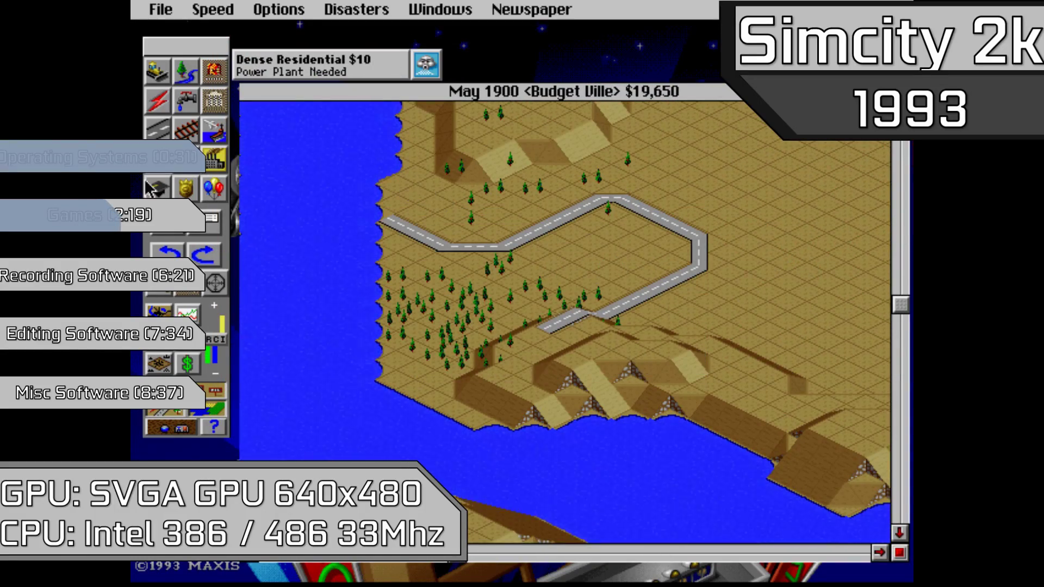
# Step: Turn the Underground view back off and lay power lines near the forest
pyautogui.click(180, 428)
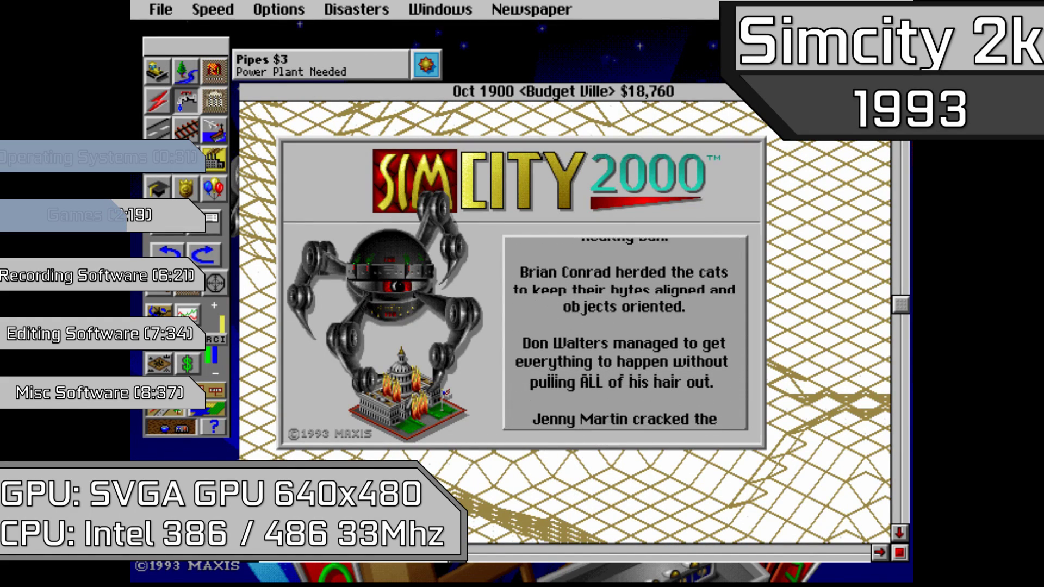
pyautogui.click(739, 435)
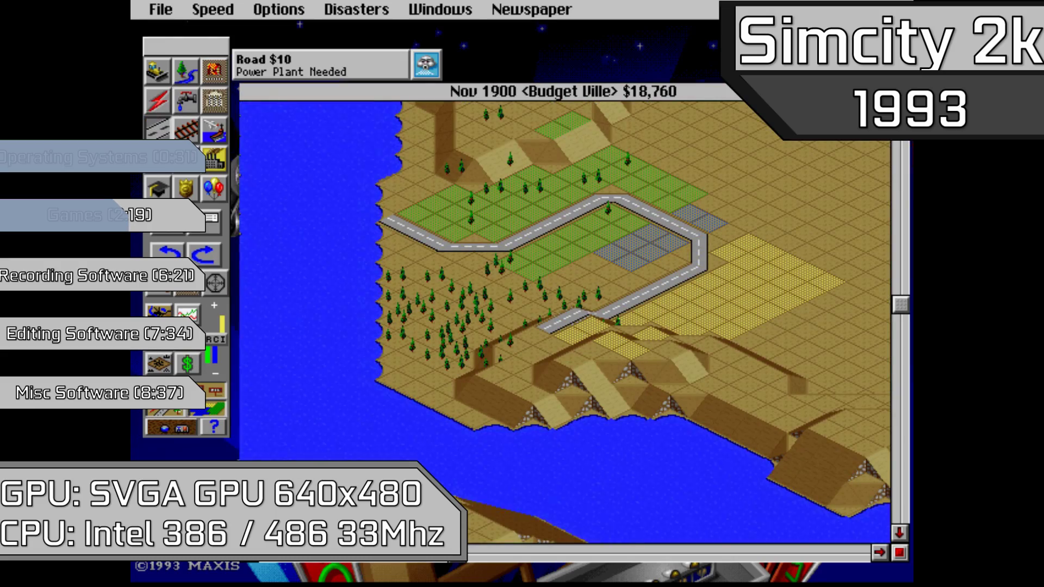
pyautogui.moveTo(326, 69); pyautogui.dragTo(287, 50)
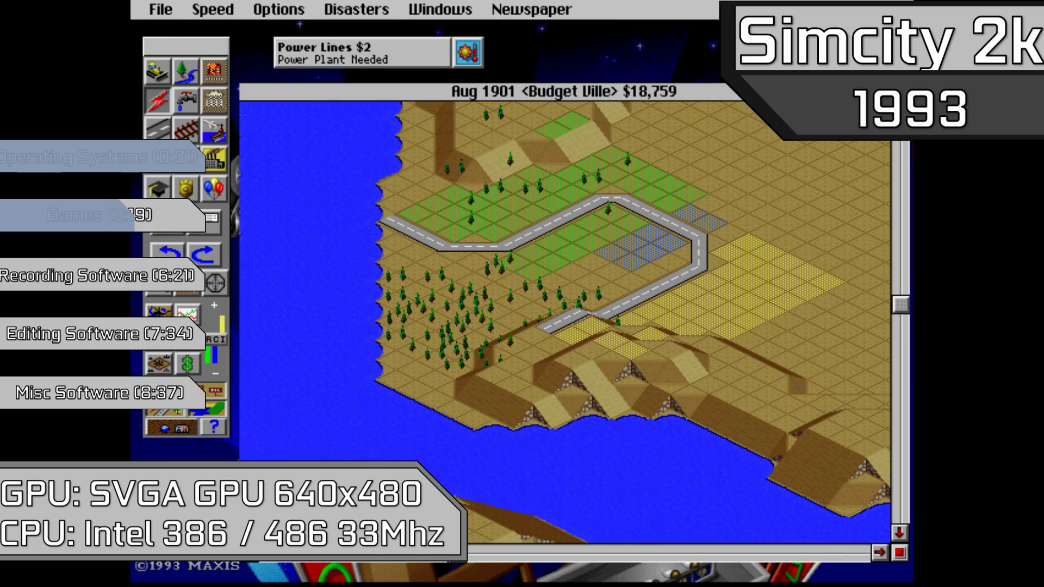
pyautogui.moveTo(451, 285); pyautogui.dragTo(520, 262)
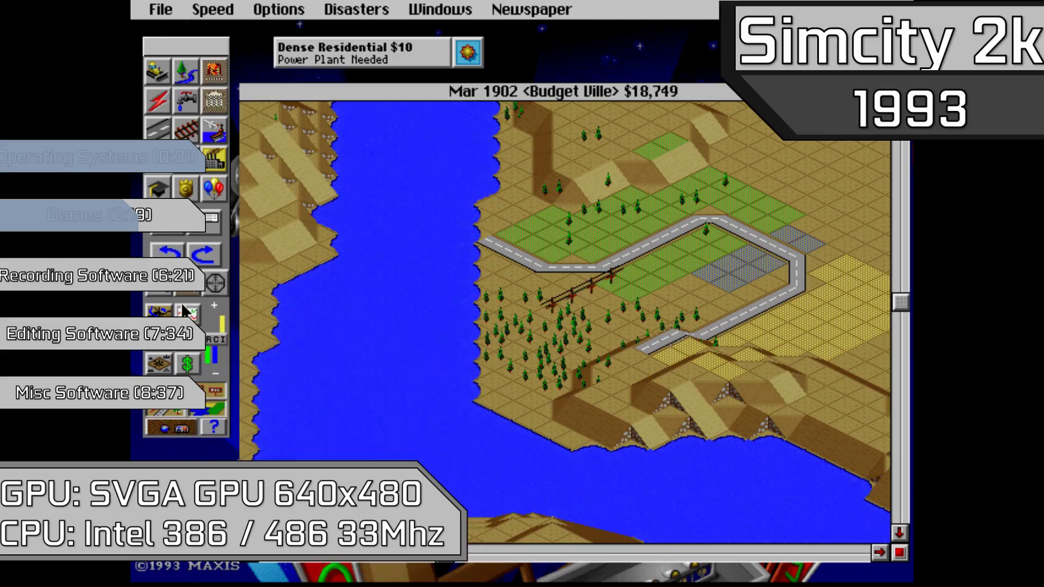
pyautogui.moveTo(185, 47); pyautogui.dragTo(172, 34)
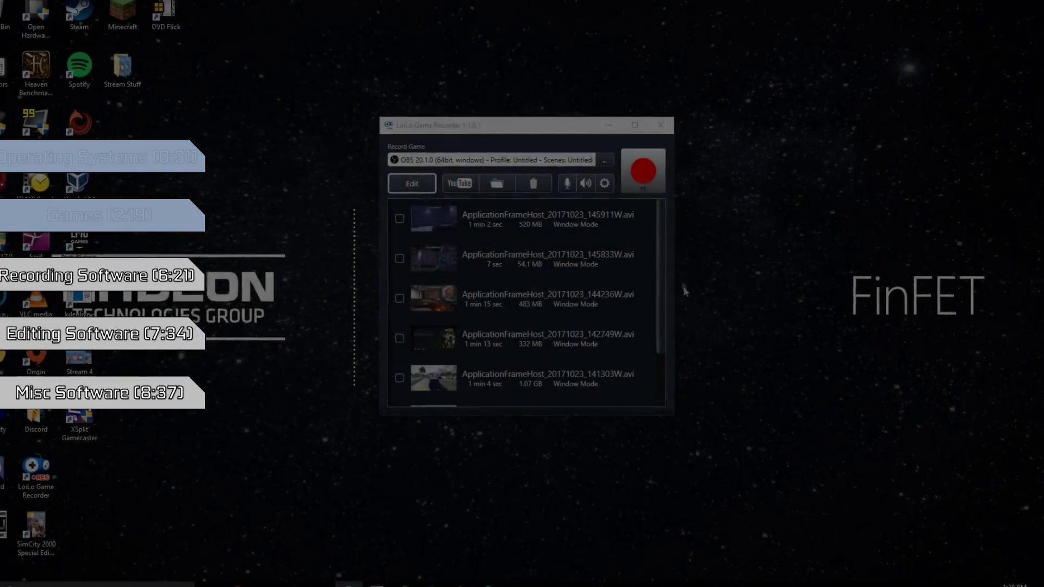
# Step: Set the recorder's frame rate to 60 fps and recording quality to 85
pyautogui.moveTo(666, 252); pyautogui.dragTo(676, 225)
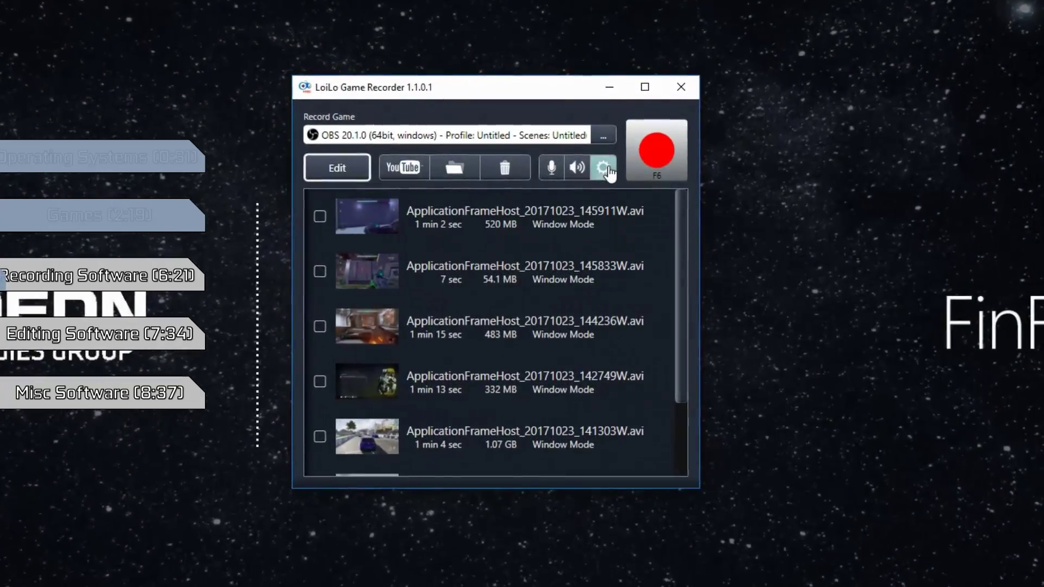
pyautogui.click(603, 168)
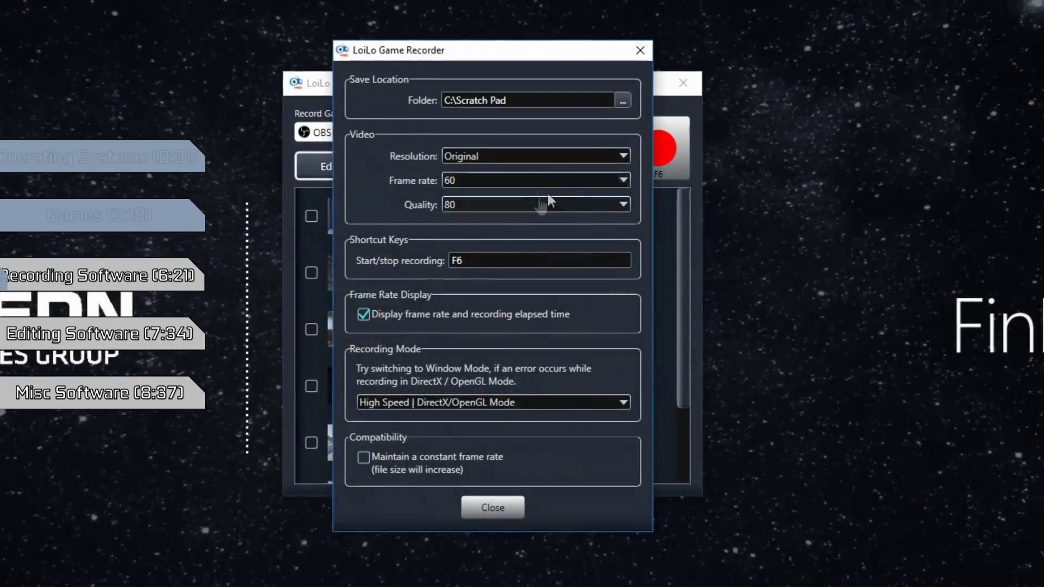
pyautogui.click(478, 191)
pyautogui.click(468, 339)
pyautogui.click(461, 182)
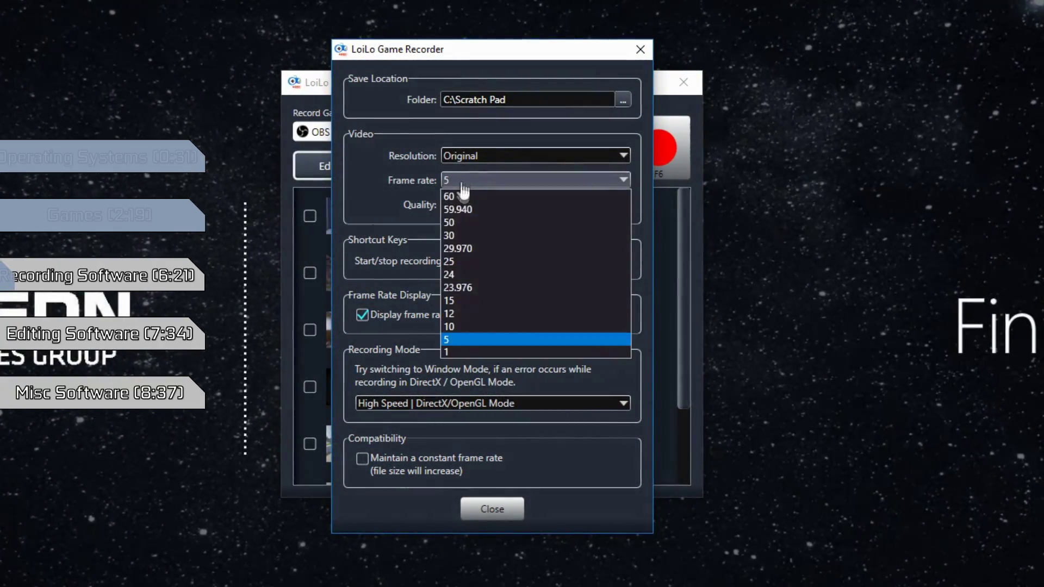
pyautogui.click(455, 196)
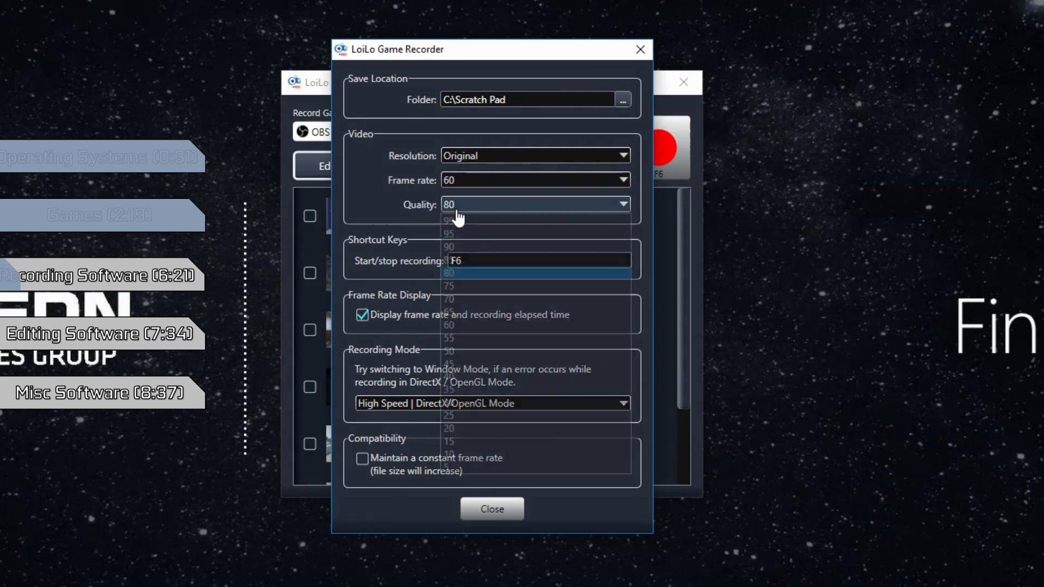
pyautogui.click(455, 205)
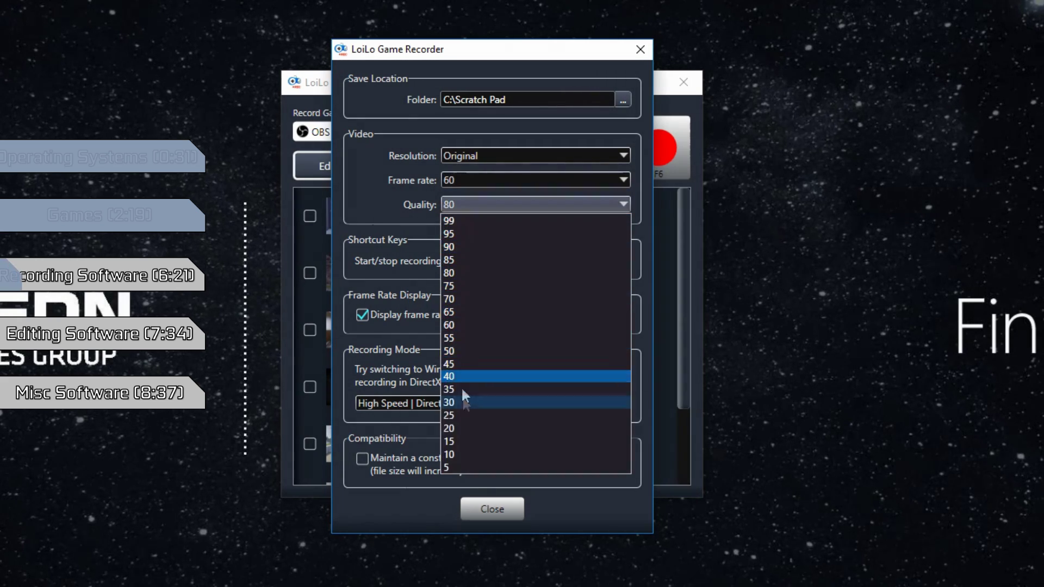
pyautogui.click(459, 262)
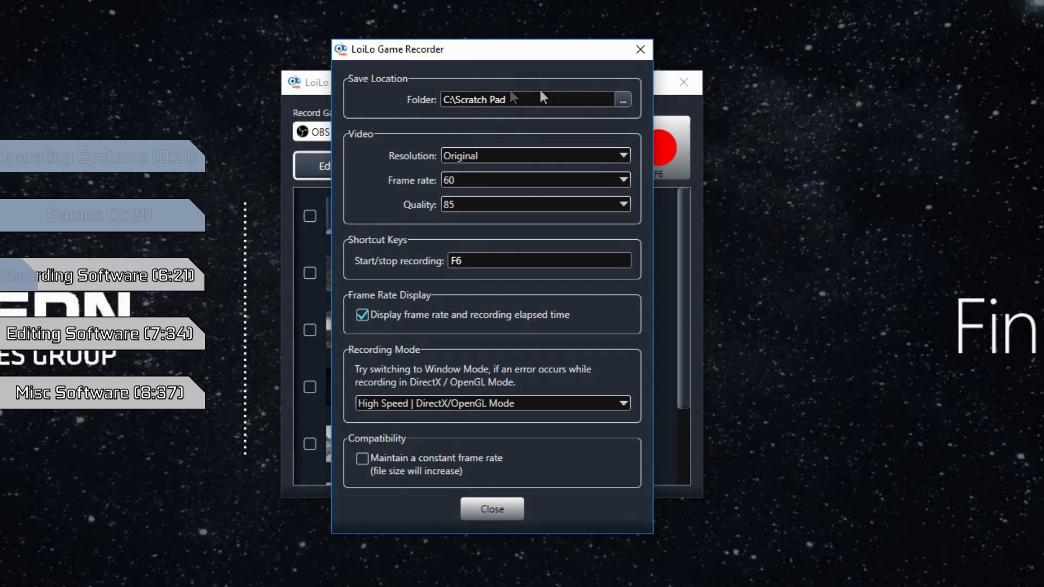
# Step: Keep Original resolution and High Speed mode, close settings, and list windows to record
pyautogui.click(511, 156)
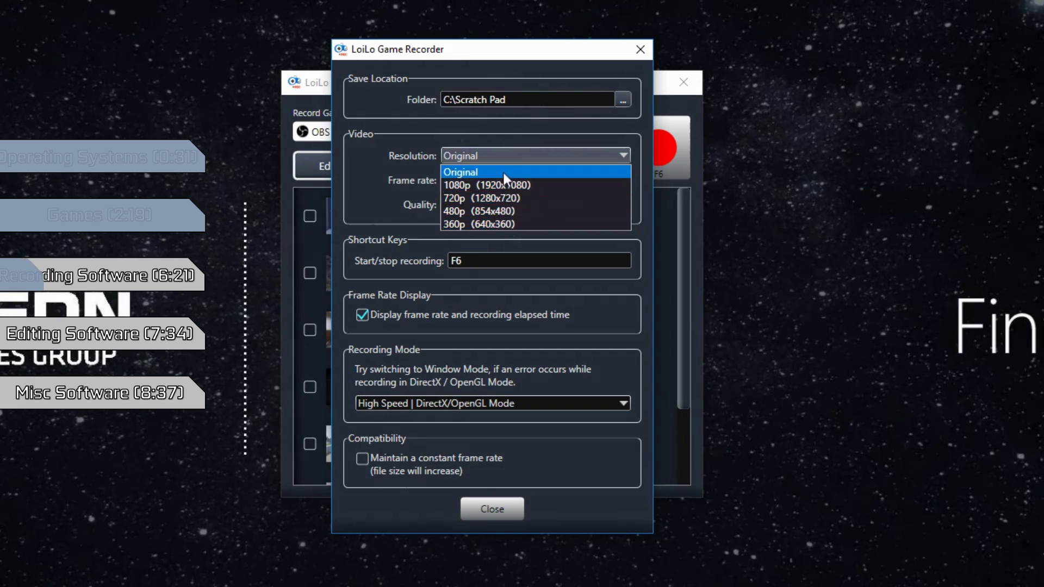
pyautogui.click(503, 172)
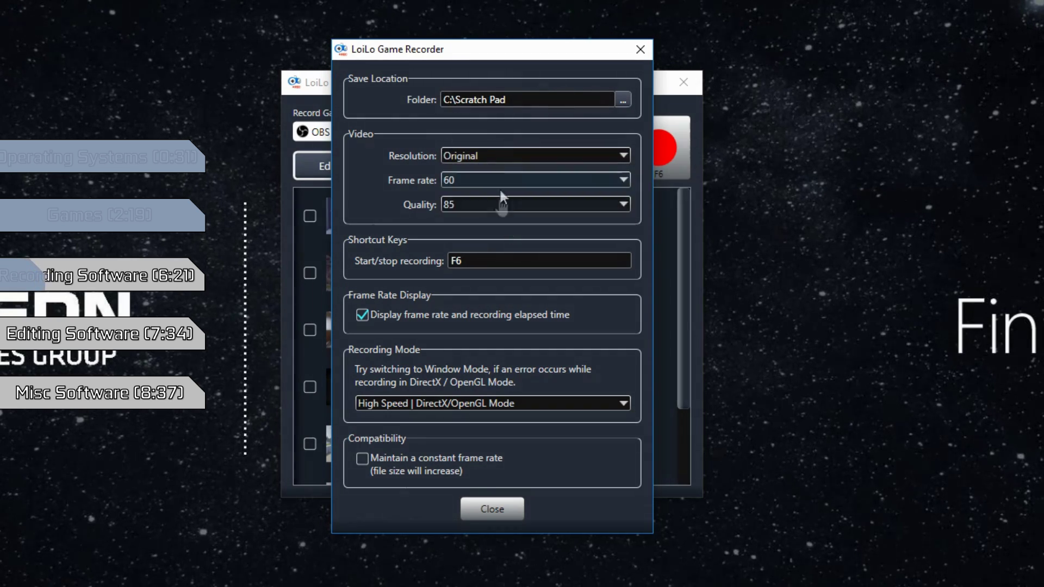
pyautogui.click(435, 402)
pyautogui.click(416, 417)
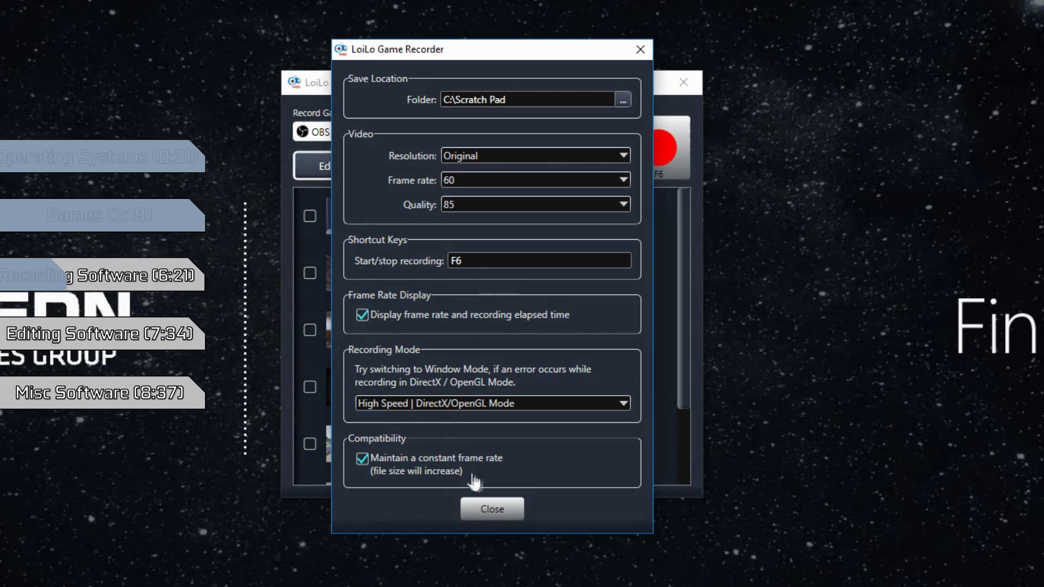
pyautogui.click(481, 509)
pyautogui.click(597, 139)
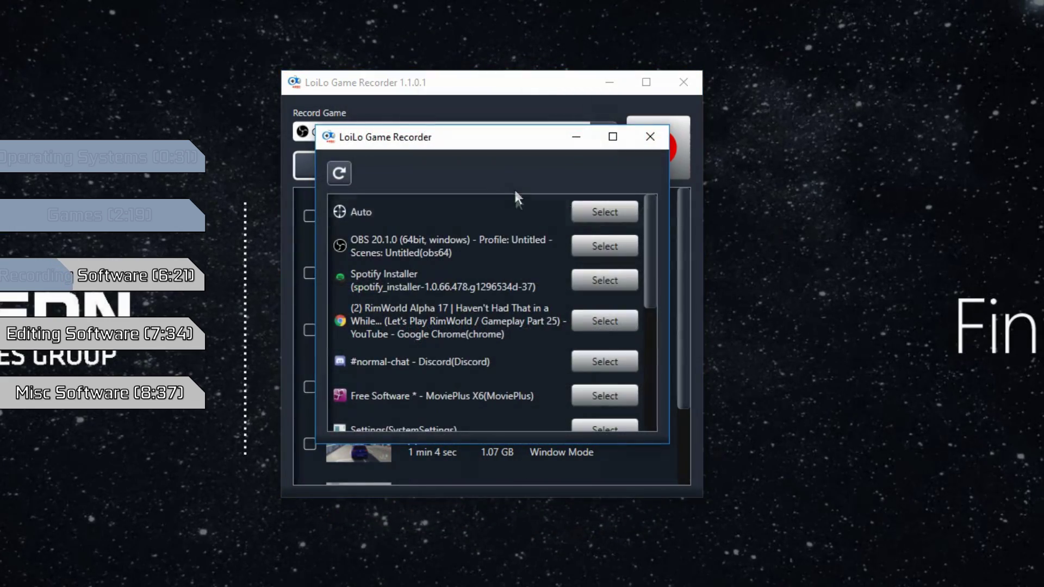
pyautogui.scroll(-3, 457, 335)
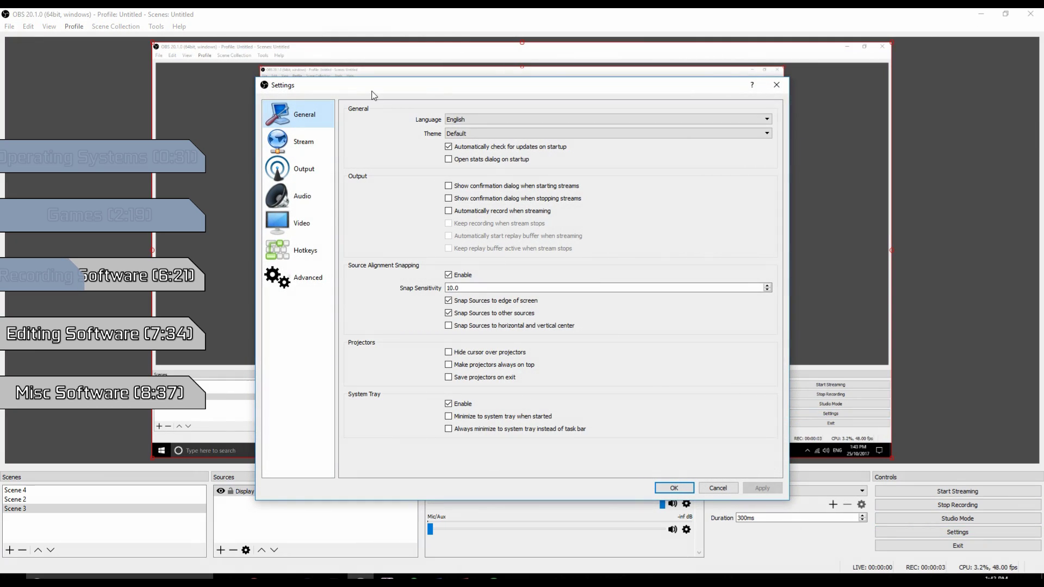
# Step: Browse the OBS settings pages and keep Constant Bitrate (CBR) for recording output
pyautogui.moveTo(374, 95); pyautogui.dragTo(374, 76)
pyautogui.click(303, 149)
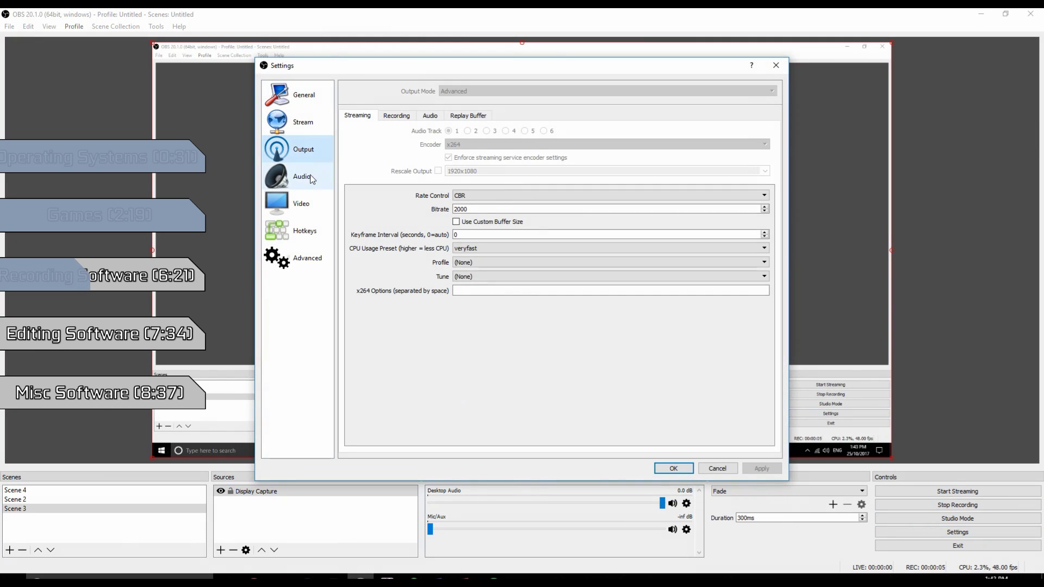
pyautogui.click(312, 180)
pyautogui.click(309, 203)
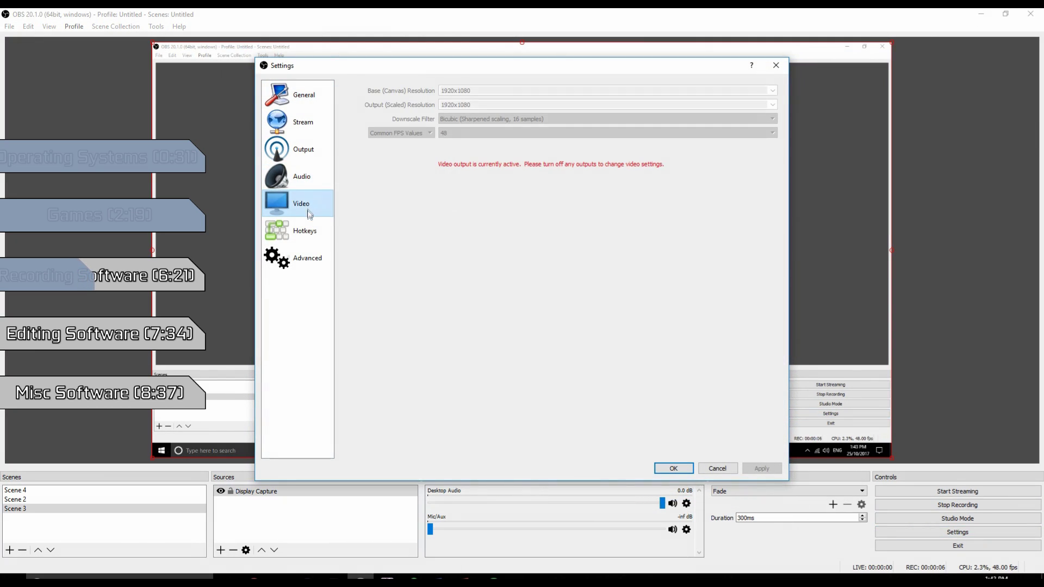
pyautogui.click(308, 240)
pyautogui.click(306, 264)
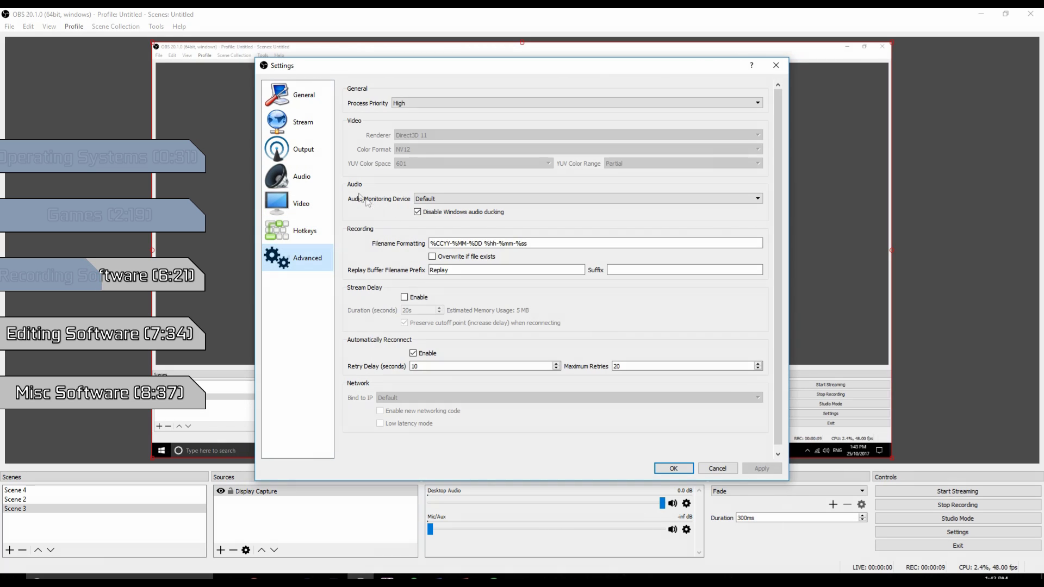
pyautogui.click(298, 131)
pyautogui.click(304, 160)
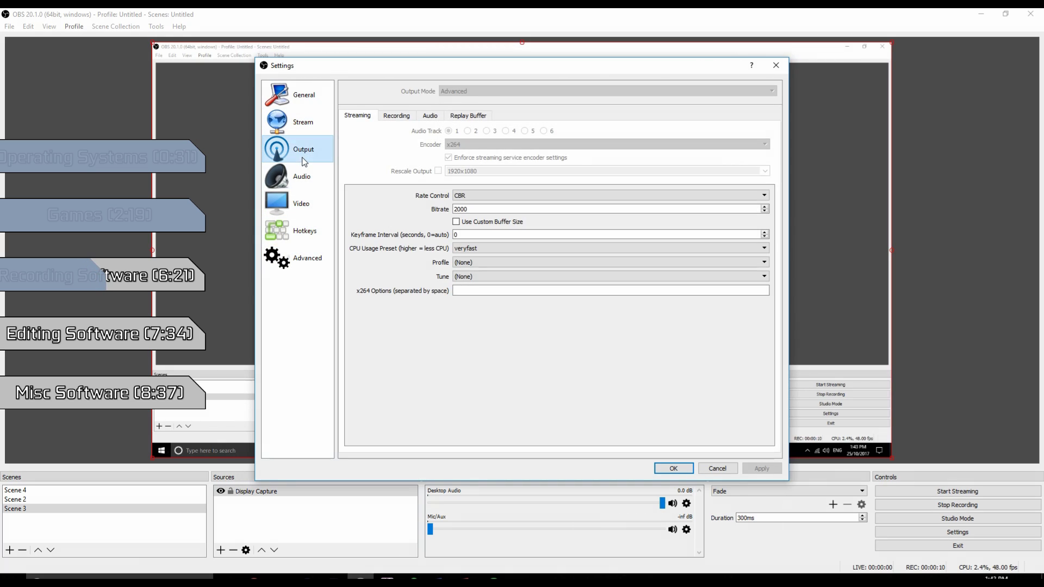
pyautogui.click(396, 117)
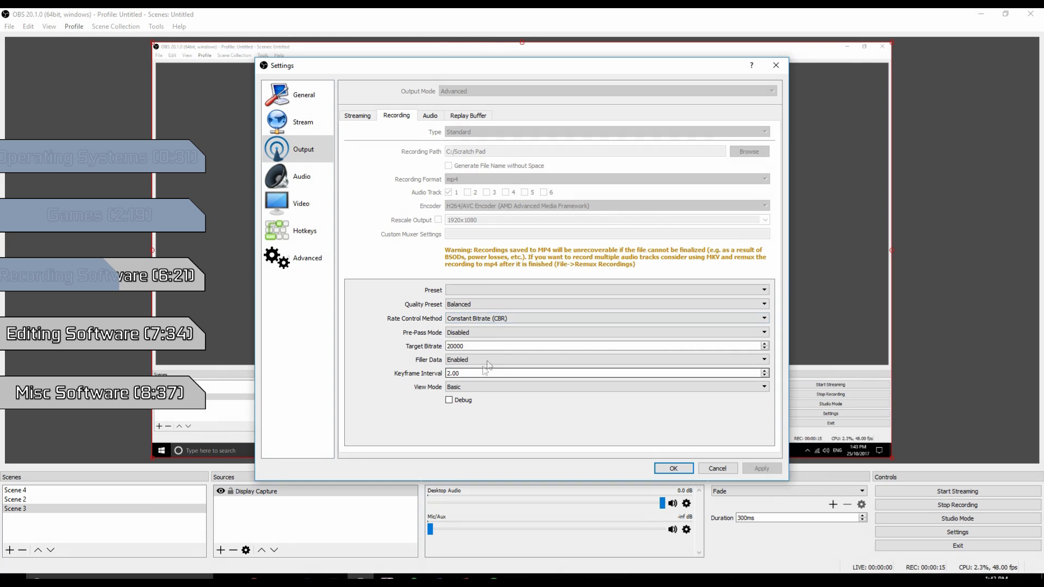
pyautogui.click(465, 318)
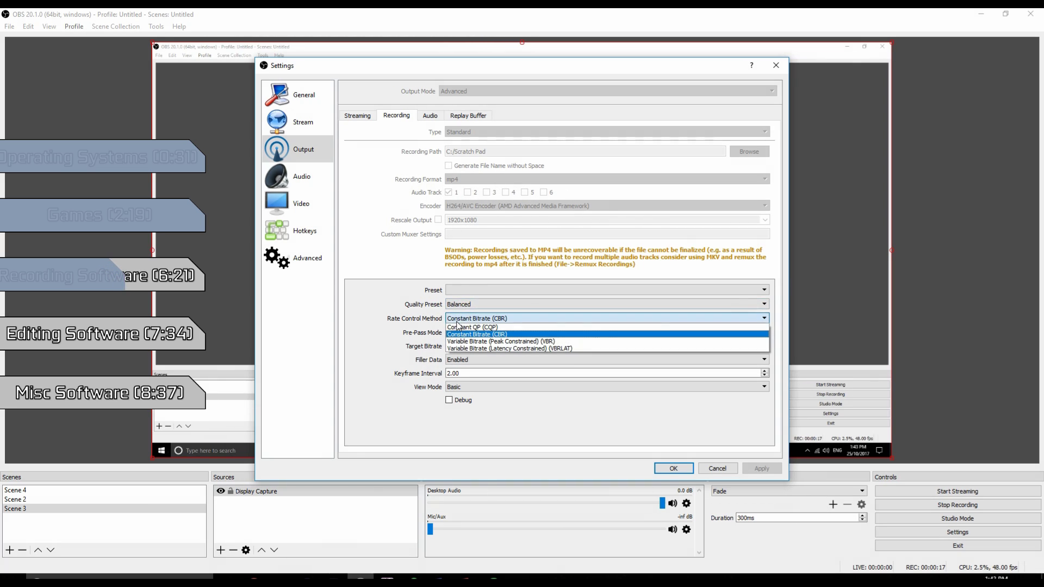
pyautogui.click(458, 334)
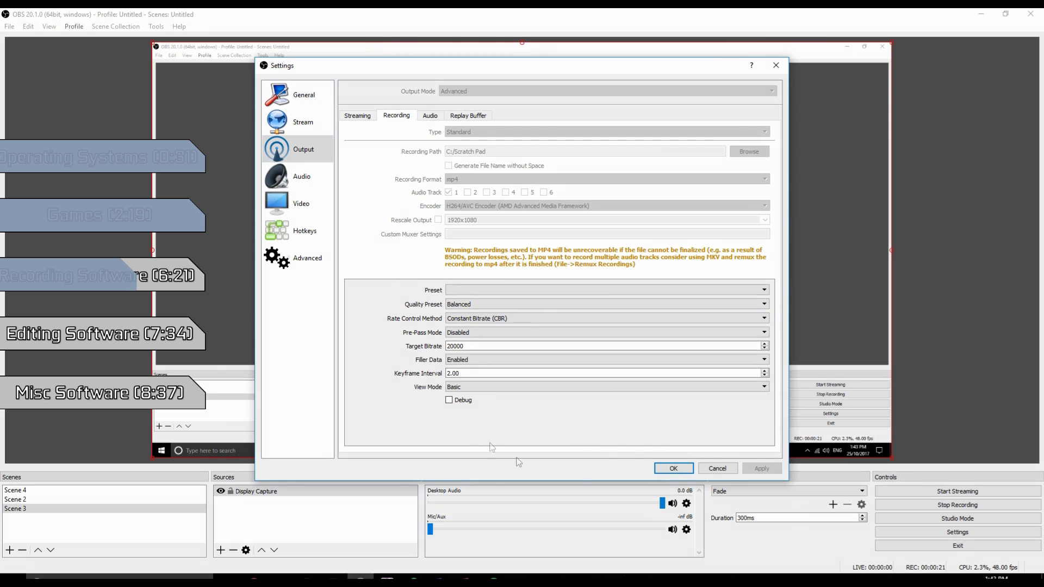
pyautogui.click(673, 468)
# Step: Check the Display Capture properties, keeping the current display
pyautogui.doubleClick(336, 491)
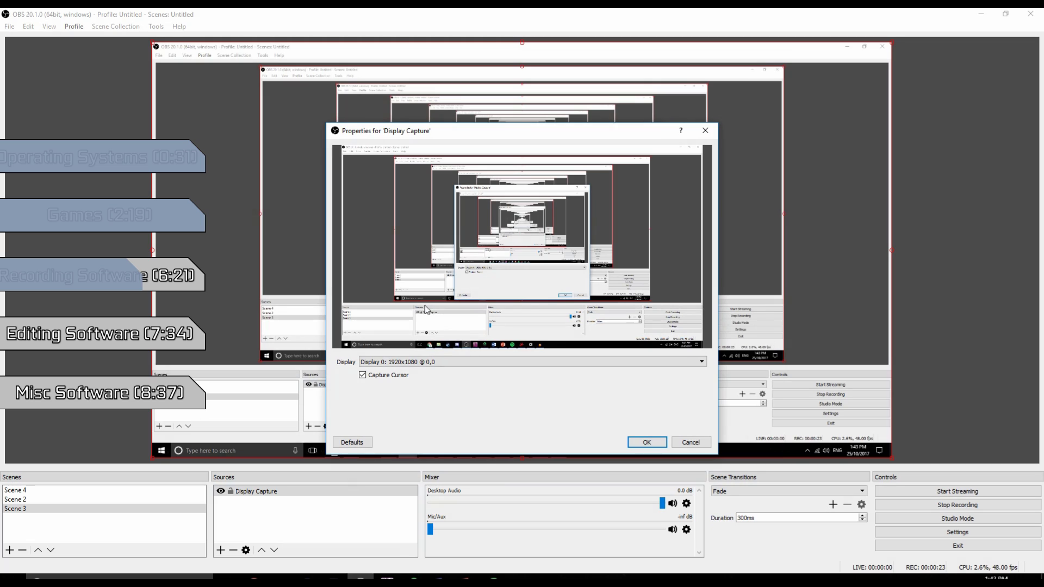
pyautogui.click(401, 363)
pyautogui.click(403, 370)
pyautogui.click(646, 442)
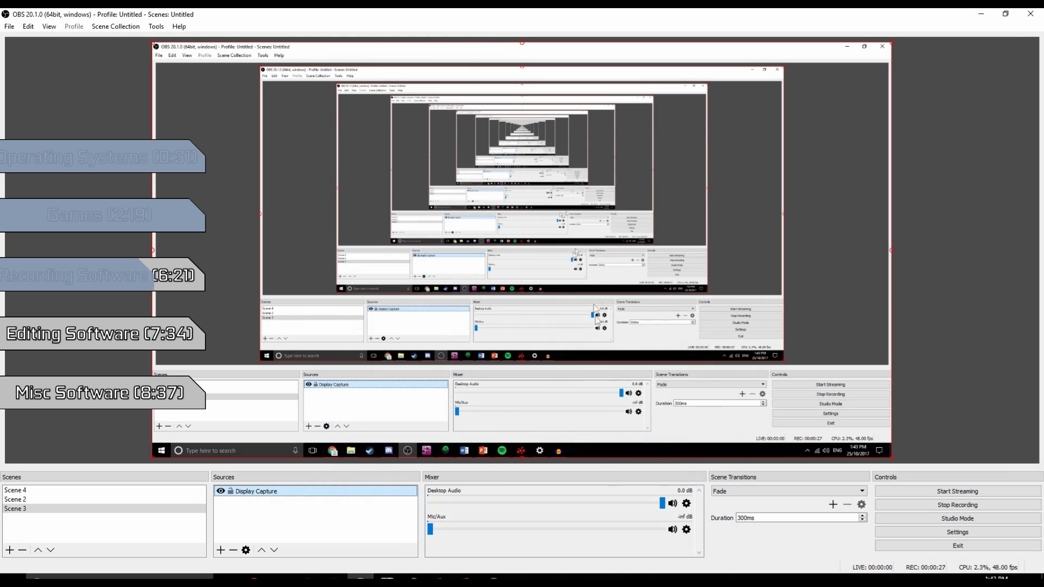
# Step: Open the Desktop Audio properties and show its available output devices
pyautogui.click(687, 505)
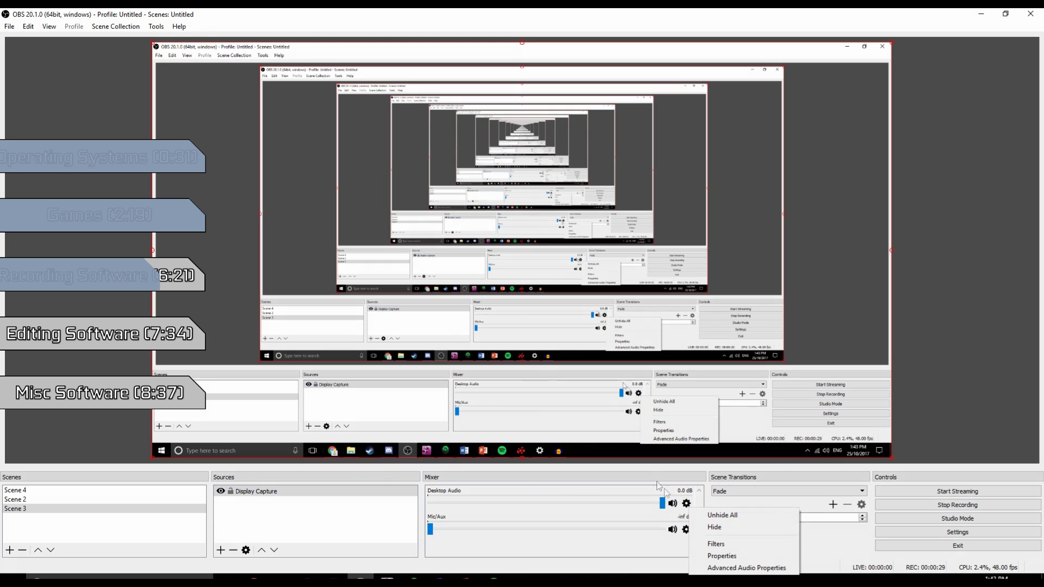
pyautogui.click(721, 554)
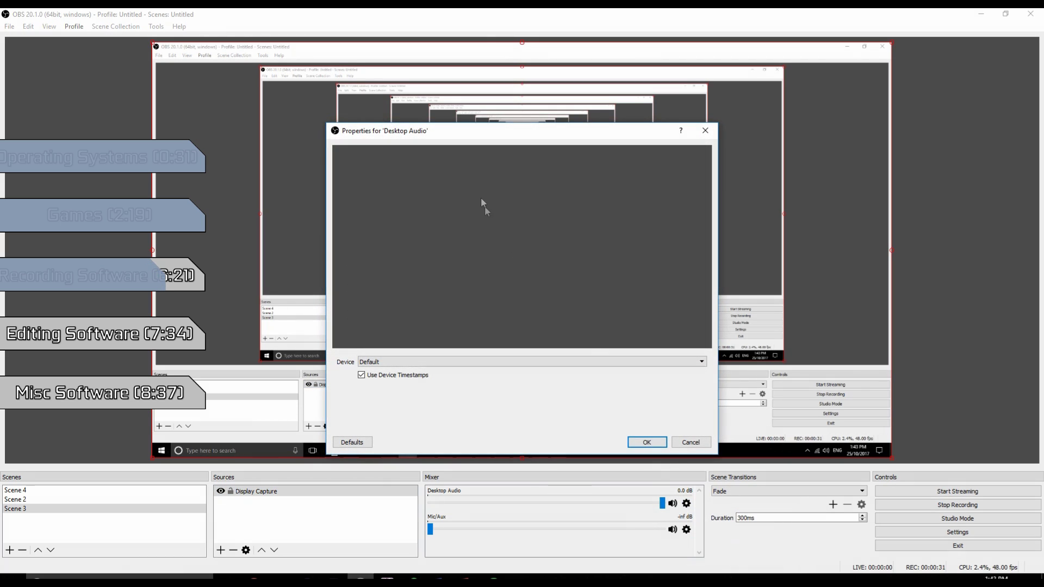
pyautogui.moveTo(462, 137); pyautogui.dragTo(428, 93)
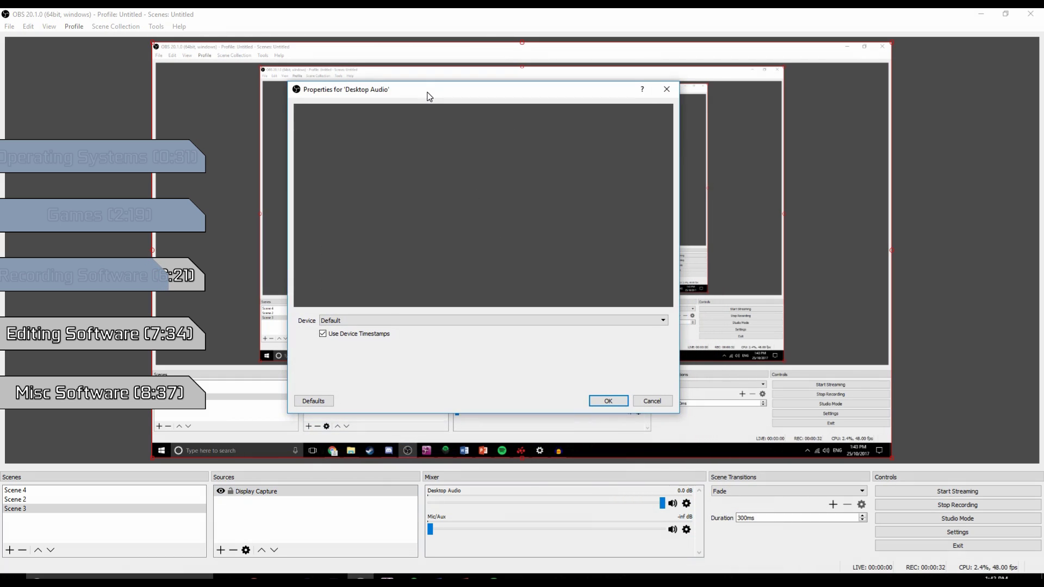
pyautogui.click(477, 321)
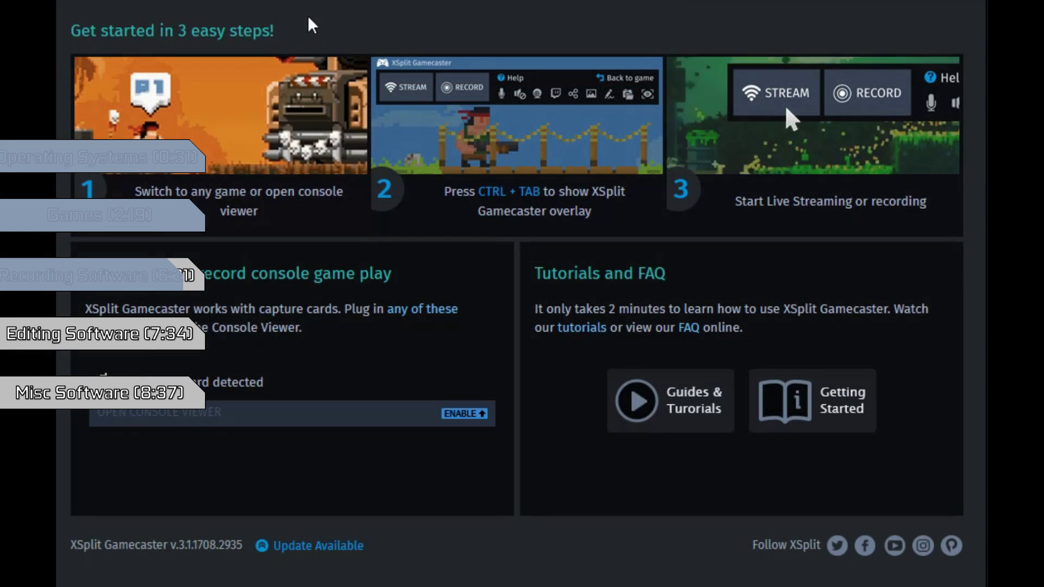
# Step: Open custom record settings, try the x264 codec then revert to AMD VCE, and view resolutions
pyautogui.click(312, 3)
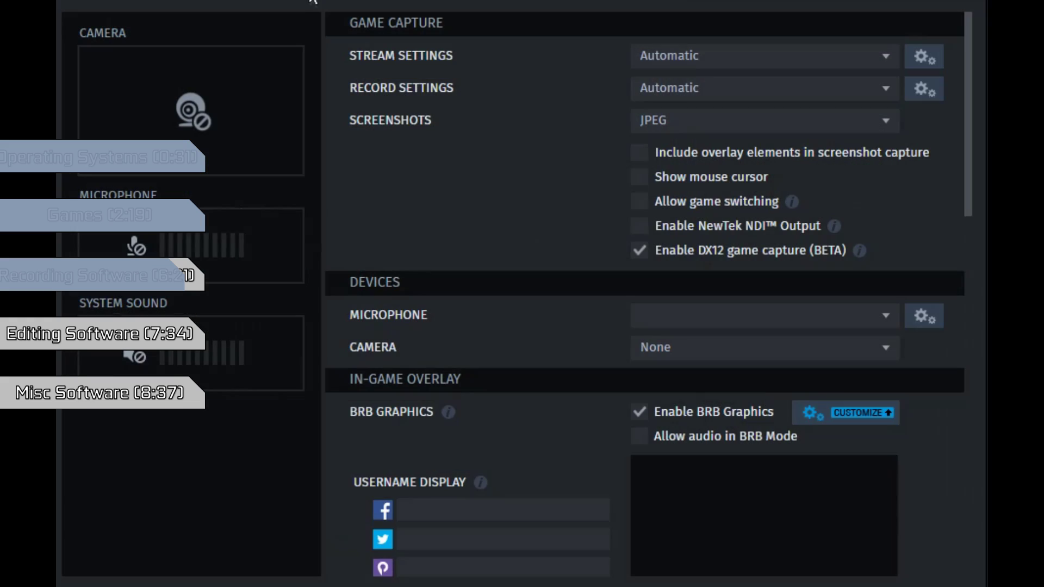
pyautogui.click(914, 94)
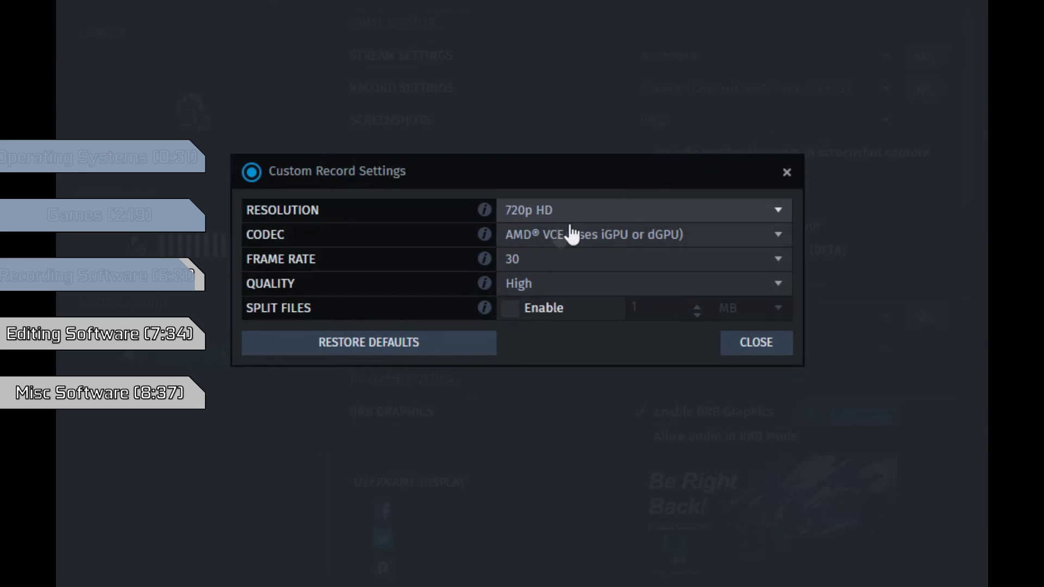
pyautogui.click(568, 234)
pyautogui.click(559, 258)
pyautogui.click(563, 240)
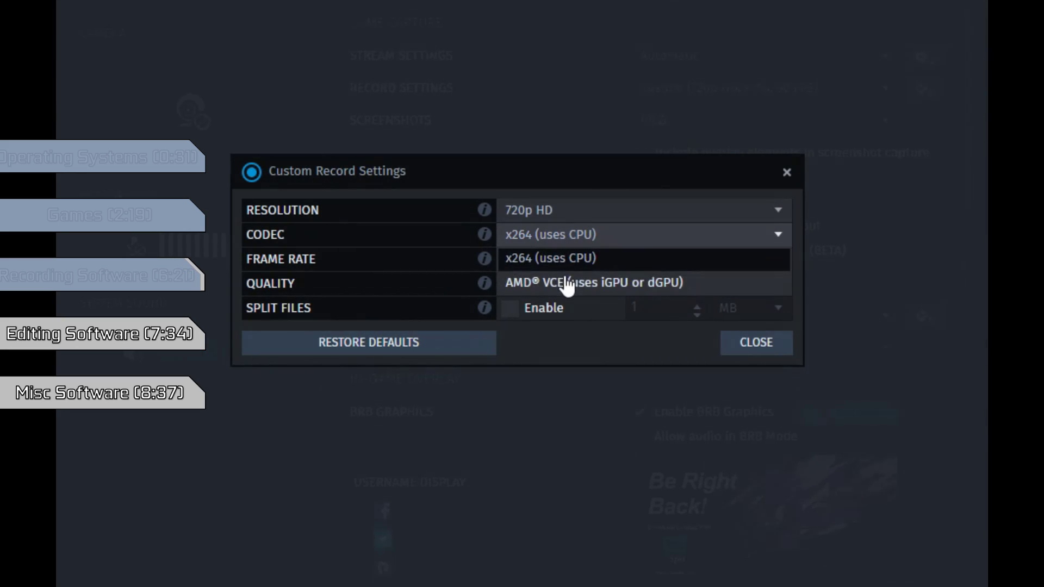
pyautogui.click(566, 285)
pyautogui.click(555, 217)
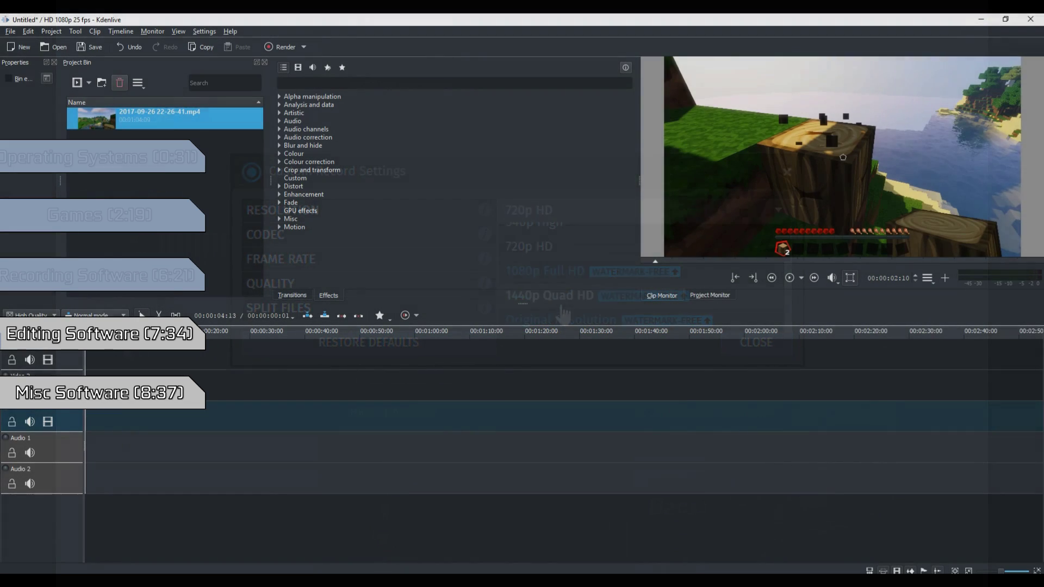
# Step: Place the recorded clip on the video track and split it at the playhead
pyautogui.moveTo(158, 114); pyautogui.dragTo(106, 415)
pyautogui.rightClick(250, 430)
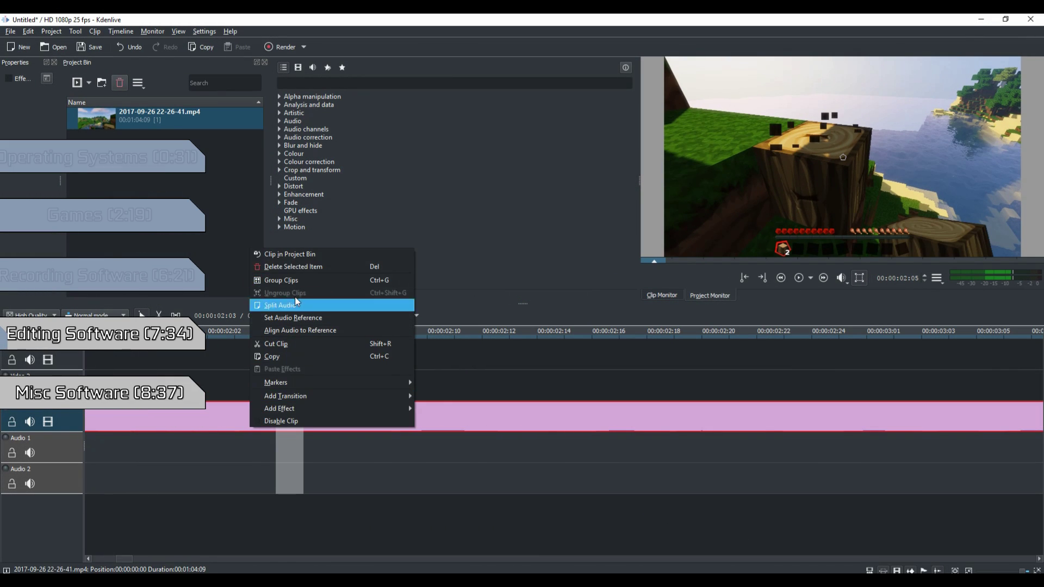
pyautogui.press('Escape')
pyautogui.scroll(-5, 156, 419)
pyautogui.hotkey('shift', 'r')
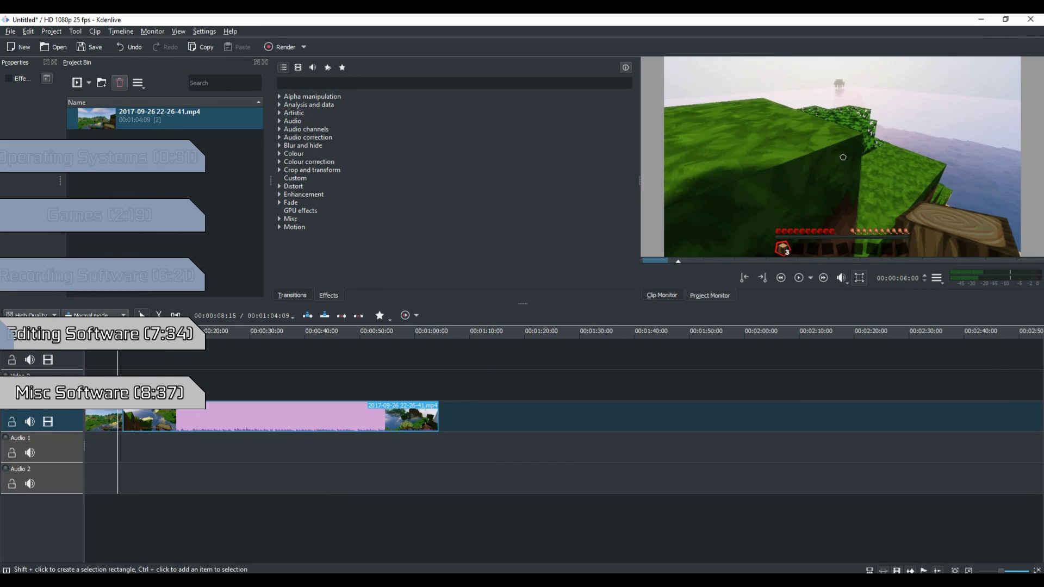
# Step: Apply Box Blur to the clip and add a dodge transition across the overlapping clips
pyautogui.click(279, 145)
pyautogui.doubleClick(313, 173)
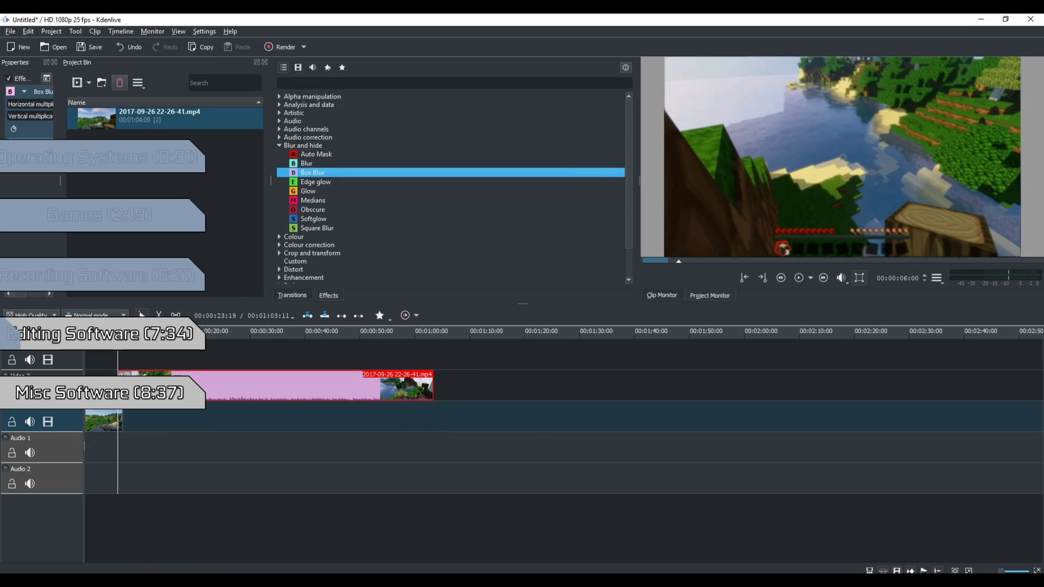
pyautogui.click(823, 278)
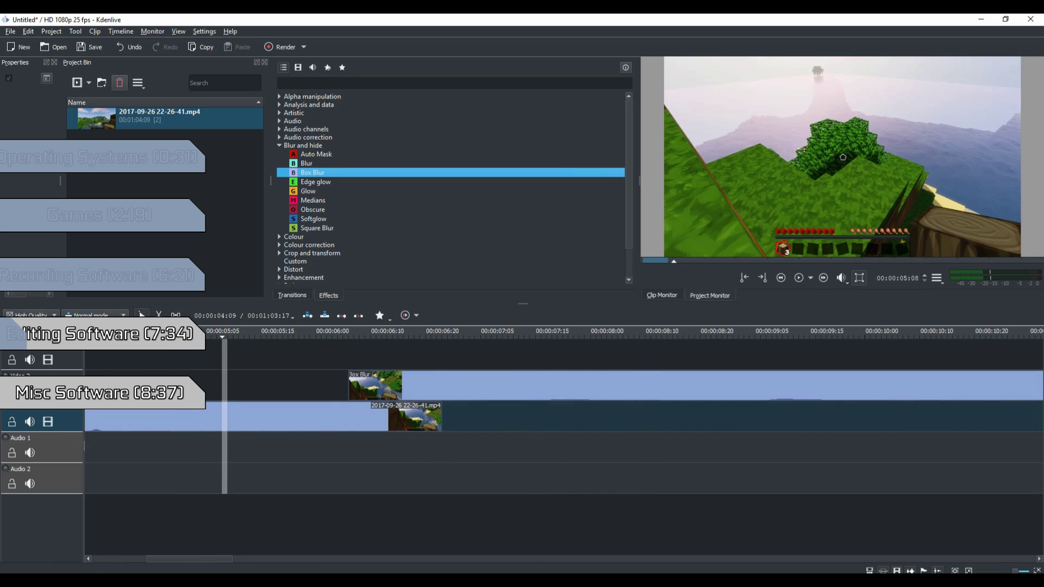
pyautogui.click(292, 295)
pyautogui.moveTo(304, 263); pyautogui.dragTo(397, 404)
# Step: Create a title clip with text in bold GeForce font at size 90
pyautogui.click(51, 31)
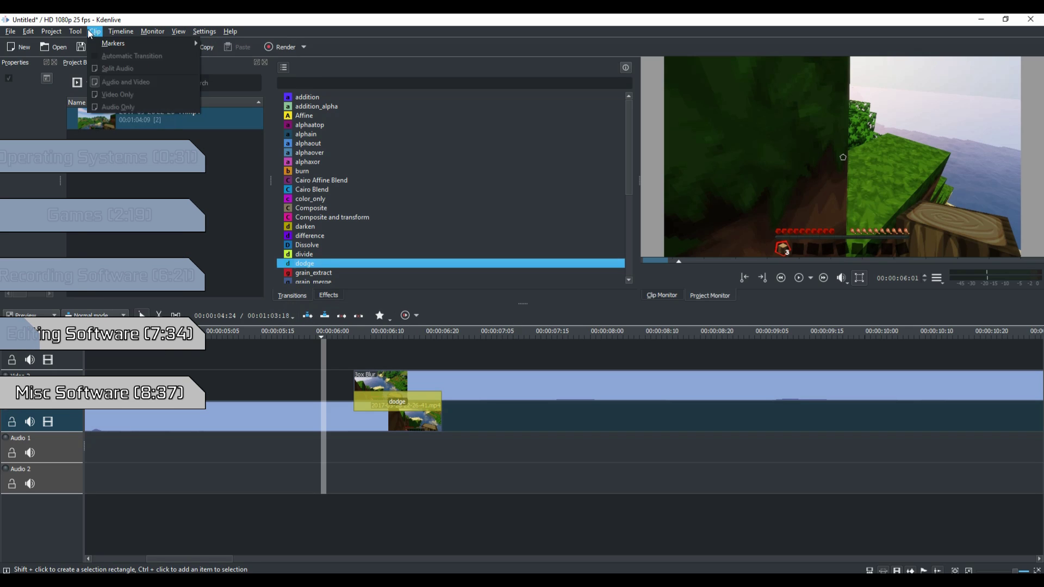
pyautogui.click(82, 76)
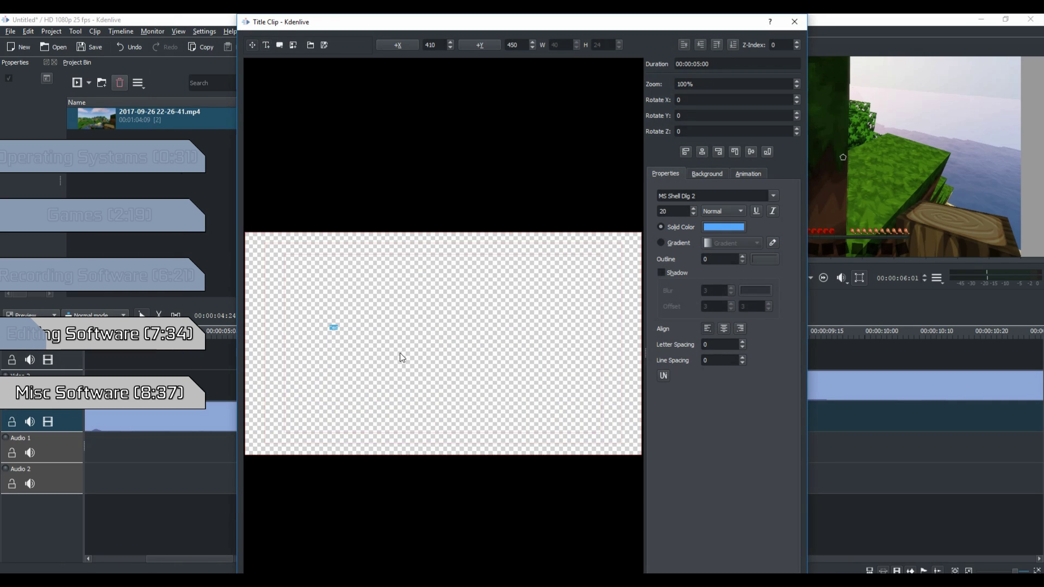
pyautogui.click(338, 327)
pyautogui.write("Subscribe Today For Minecraft Let's")
pyautogui.click(707, 196)
pyautogui.write('GeForce')
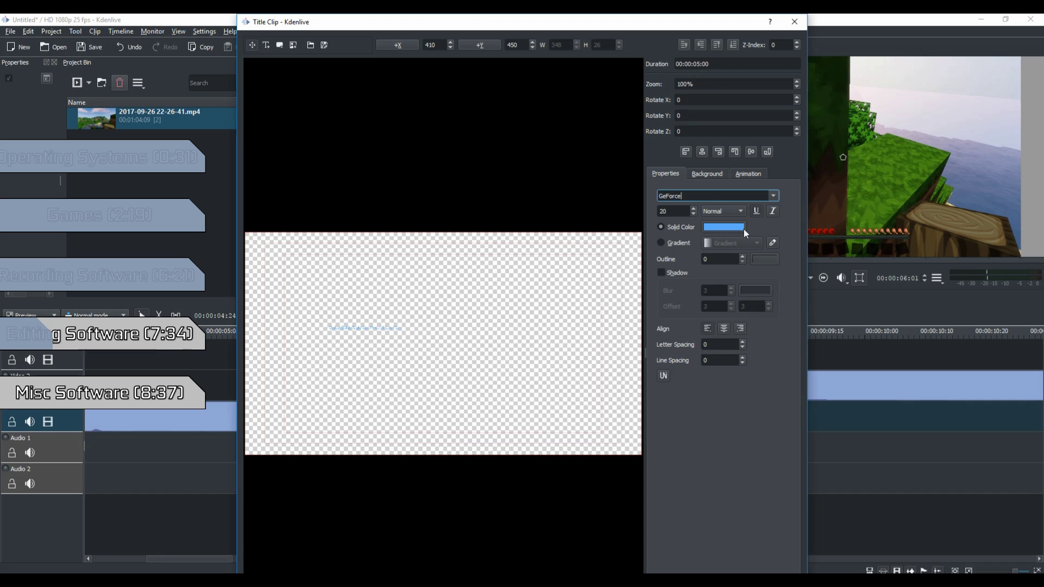
pyautogui.write('90')
pyautogui.click(722, 211)
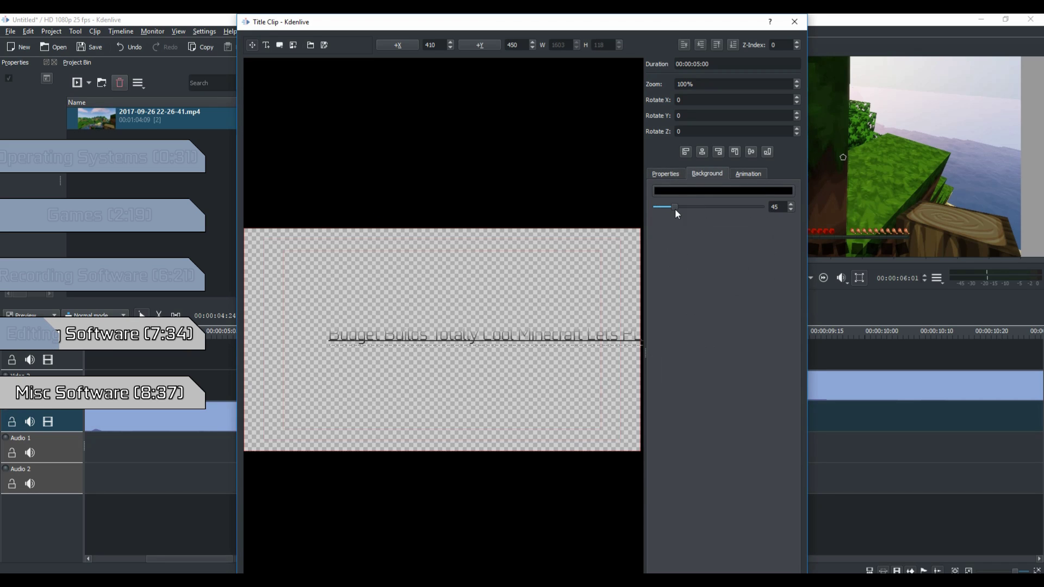
pyautogui.click(718, 237)
# Step: Reposition the title text, save the title as a template, and close the title editor
pyautogui.moveTo(604, 334); pyautogui.dragTo(530, 333)
pyautogui.doubleClick(609, 336)
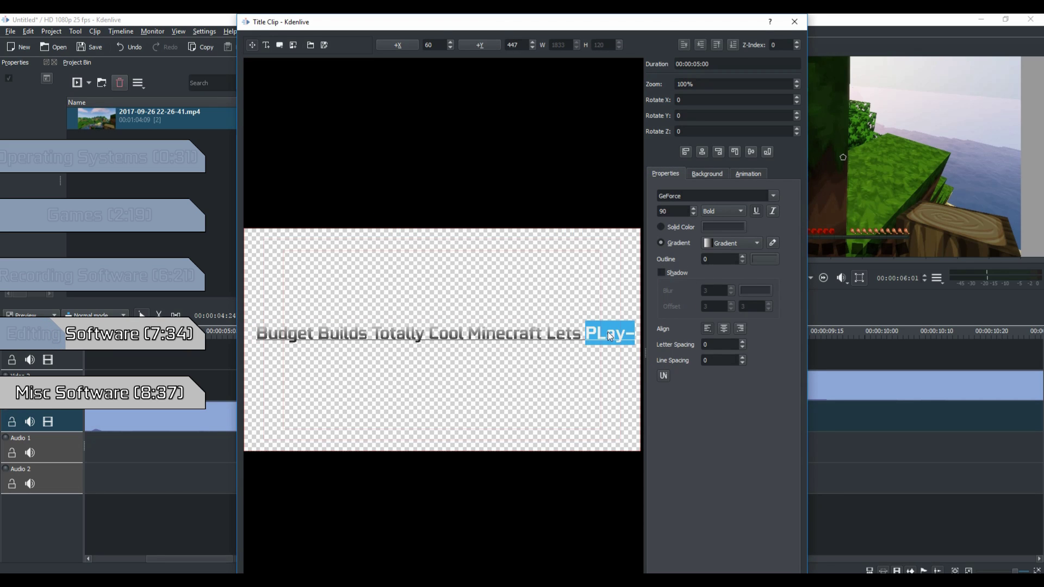
pyautogui.moveTo(326, 22); pyautogui.dragTo(265, 21)
pyautogui.click(263, 45)
pyautogui.press('Escape')
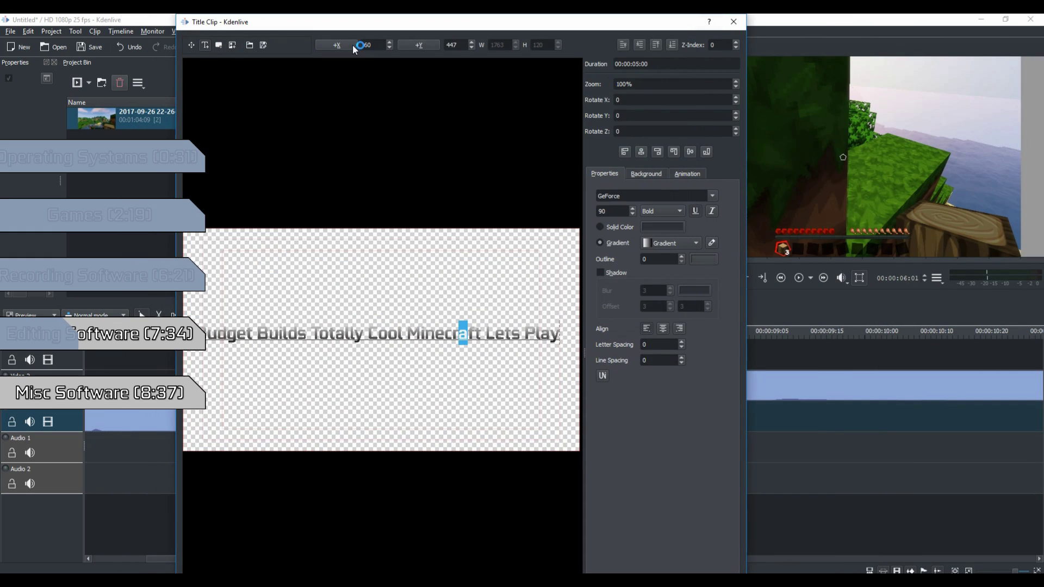
pyautogui.click(687, 173)
pyautogui.moveTo(190, 26); pyautogui.dragTo(577, 27)
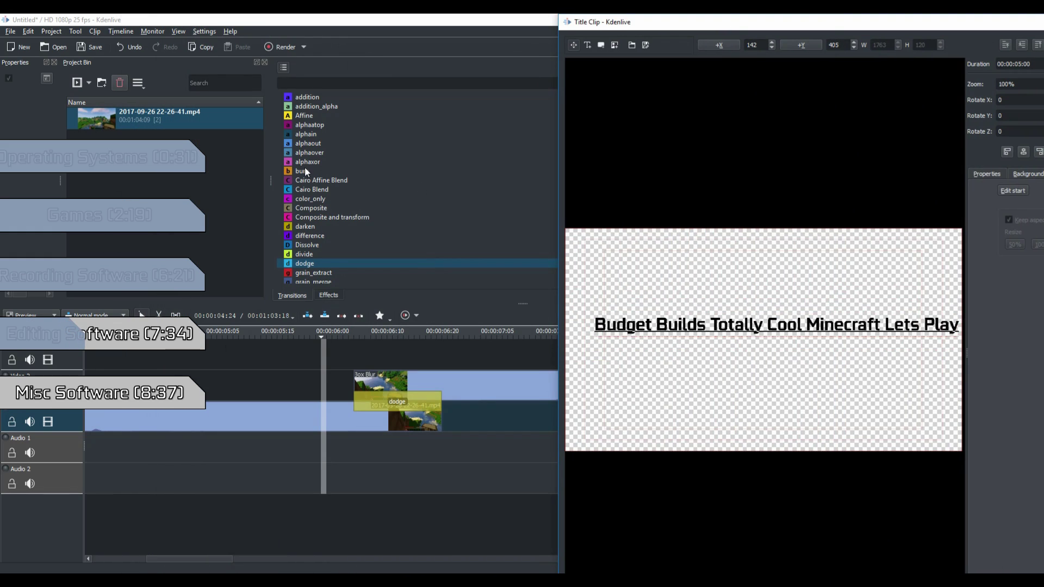
pyautogui.press('Escape')
pyautogui.click(51, 31)
pyautogui.moveTo(82, 169)
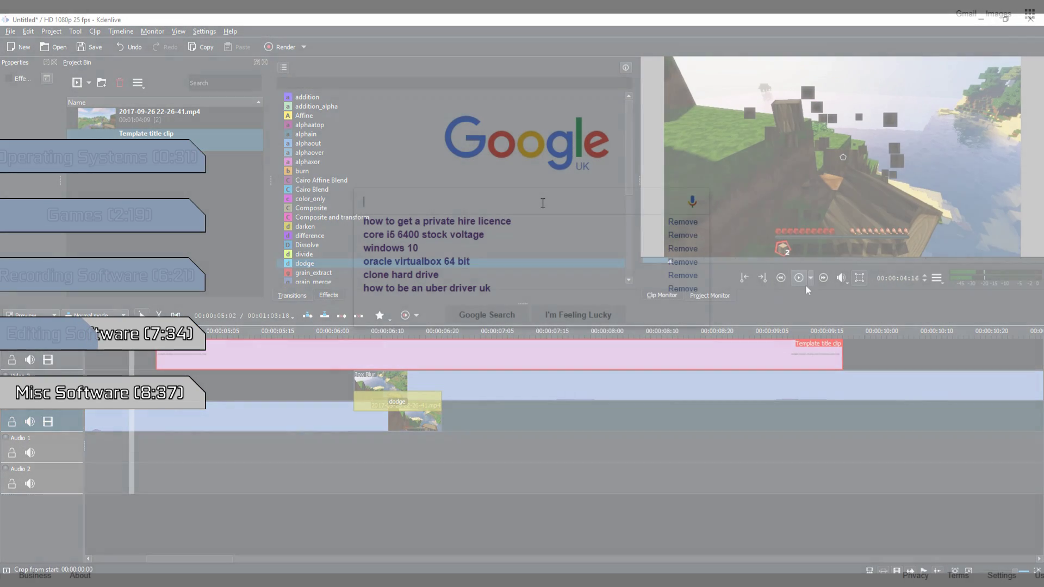
# Step: Search Google for 'pirate sony' and open the Bridlington Pirate Ship result on TripAdvisor
pyautogui.write('p')
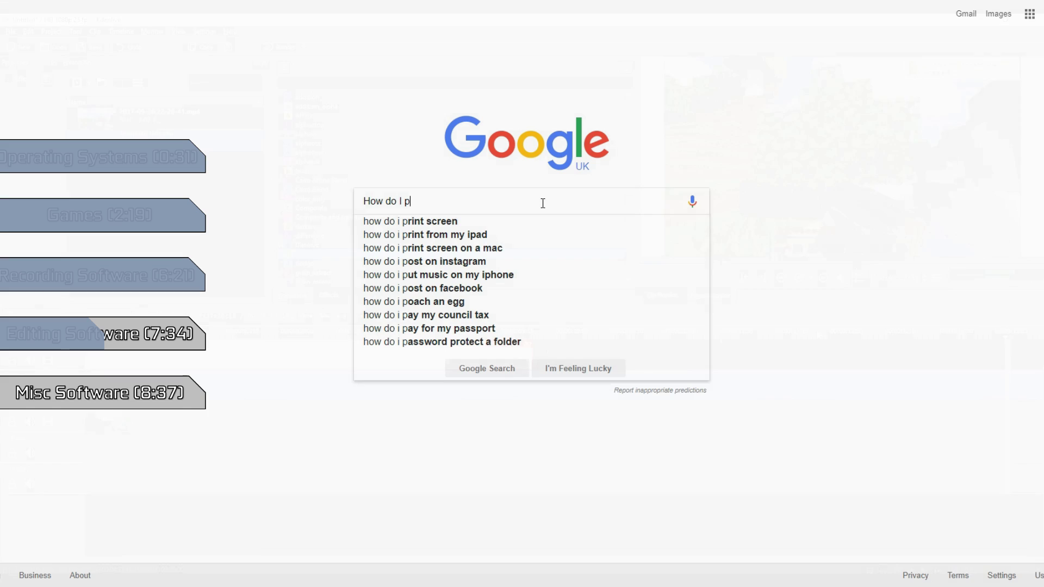
pyautogui.write('irate sony')
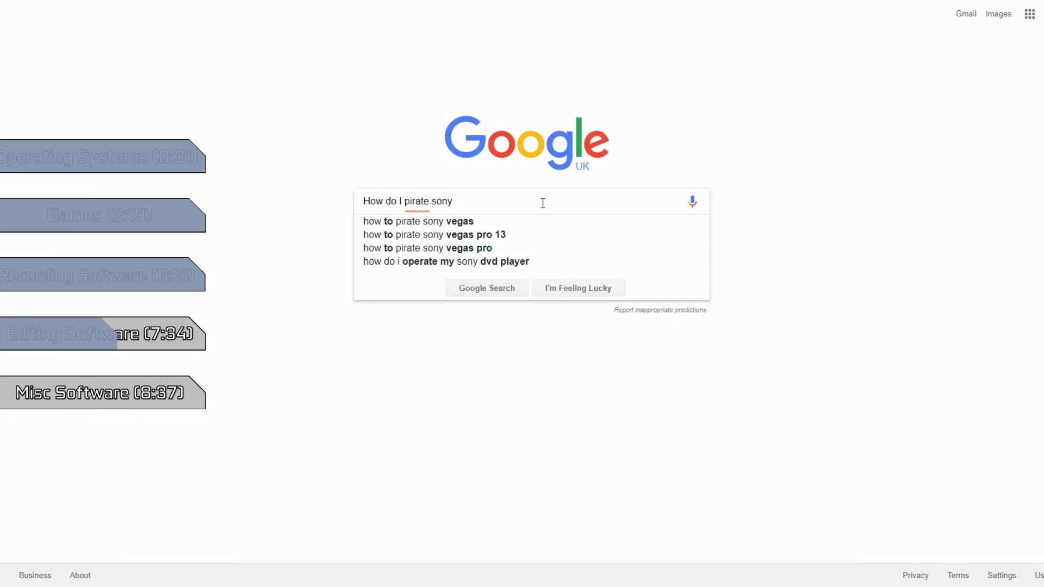
pyautogui.press('Down')
pyautogui.write('??')
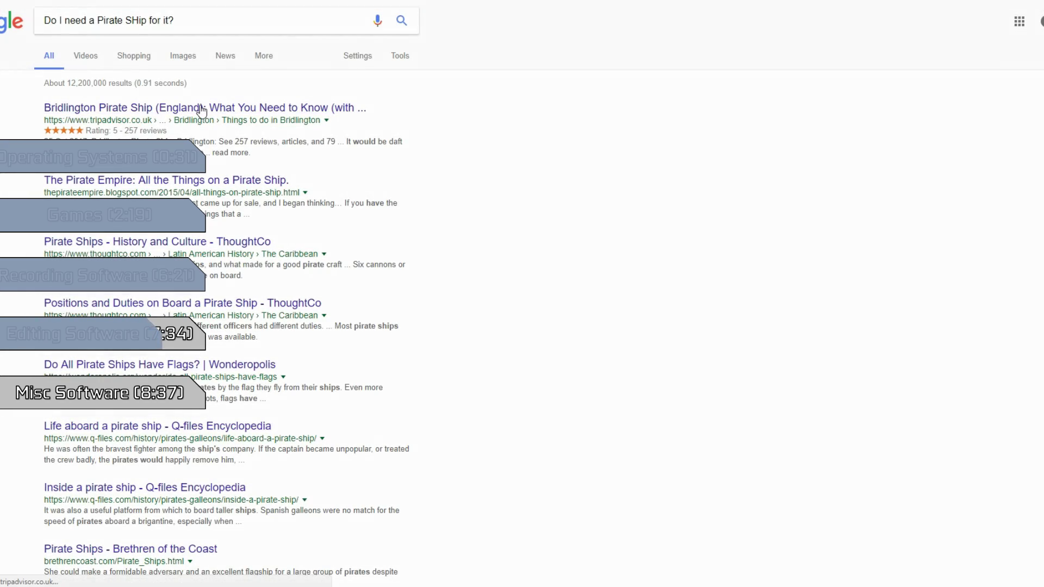
pyautogui.click(202, 111)
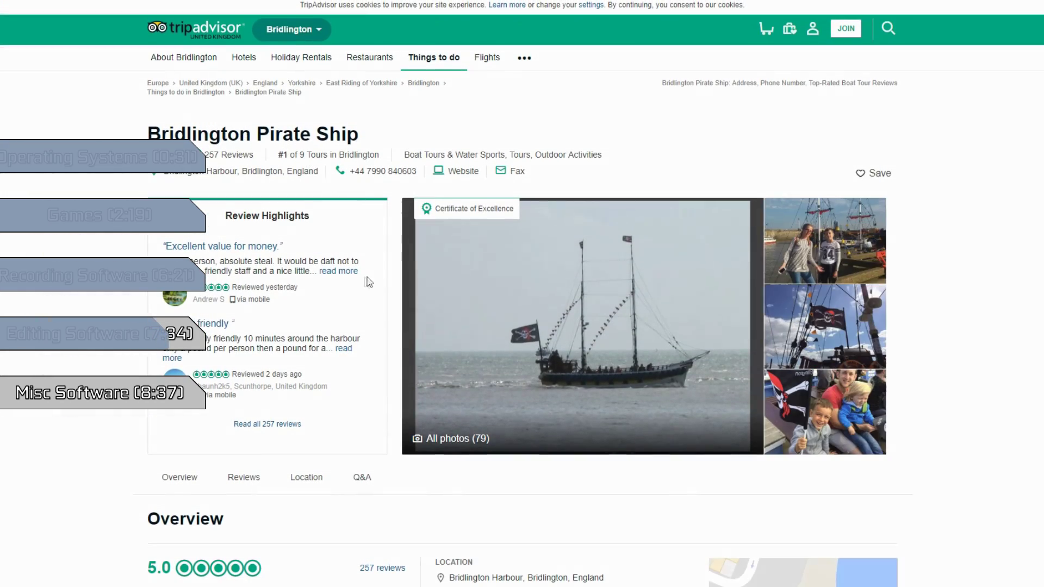
pyautogui.scroll(-8, 368, 281)
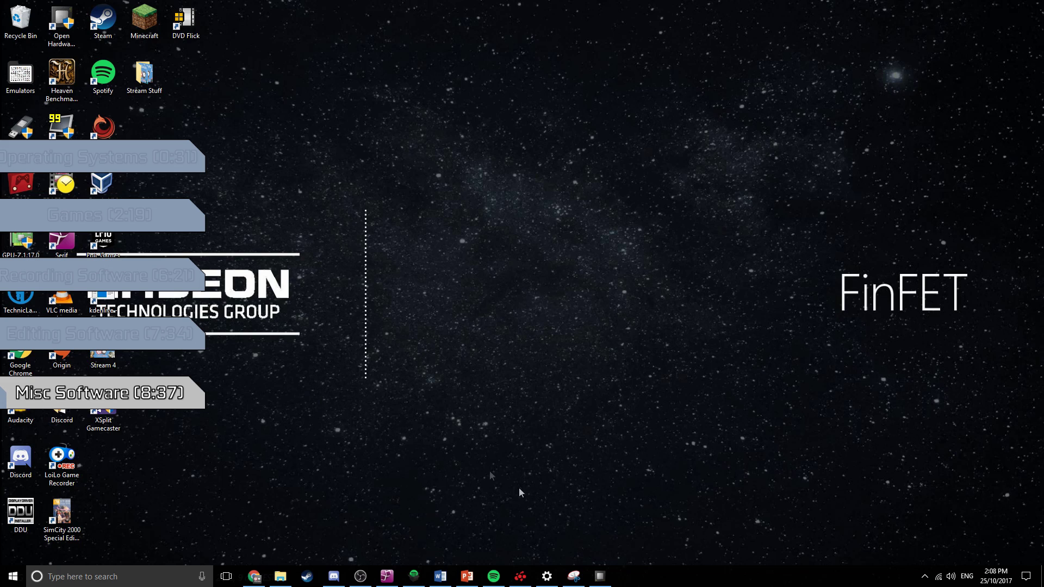
# Step: In Open Hardware Monitor, set the R5 240's GPU Fan control to Manual at 100 %
pyautogui.click(600, 577)
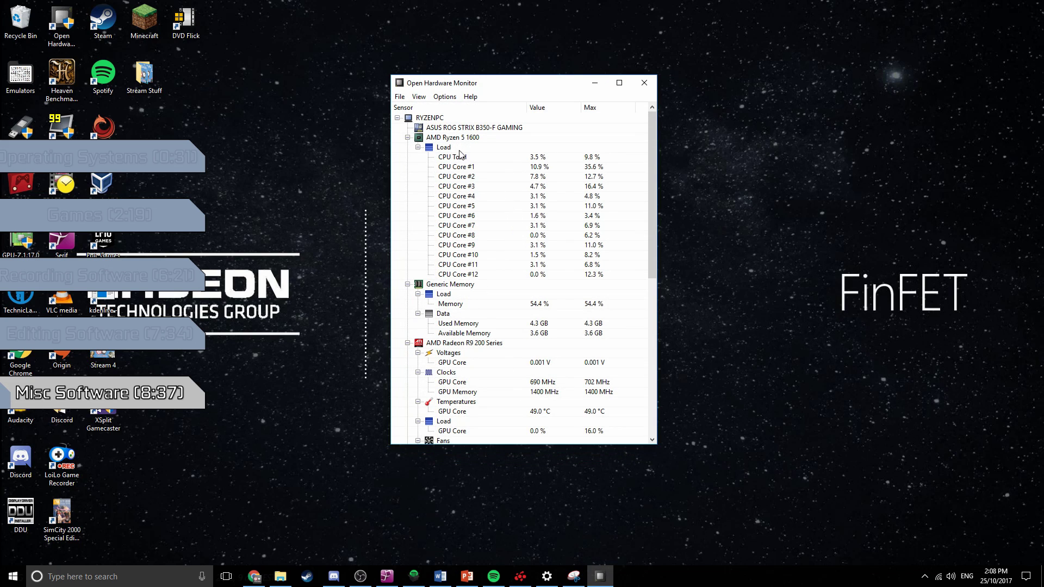
pyautogui.scroll(-4, 461, 155)
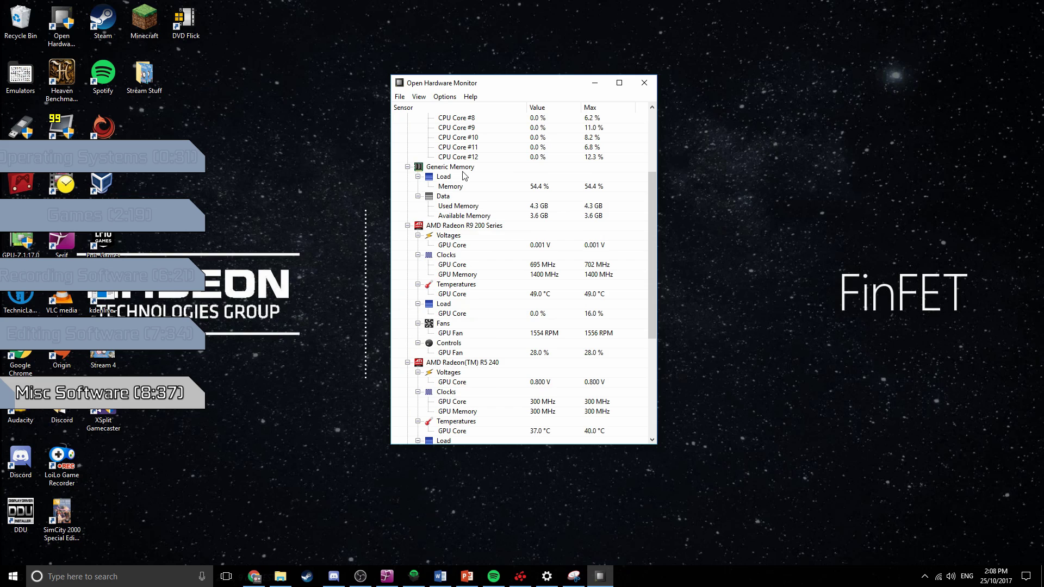
pyautogui.scroll(-8, 464, 175)
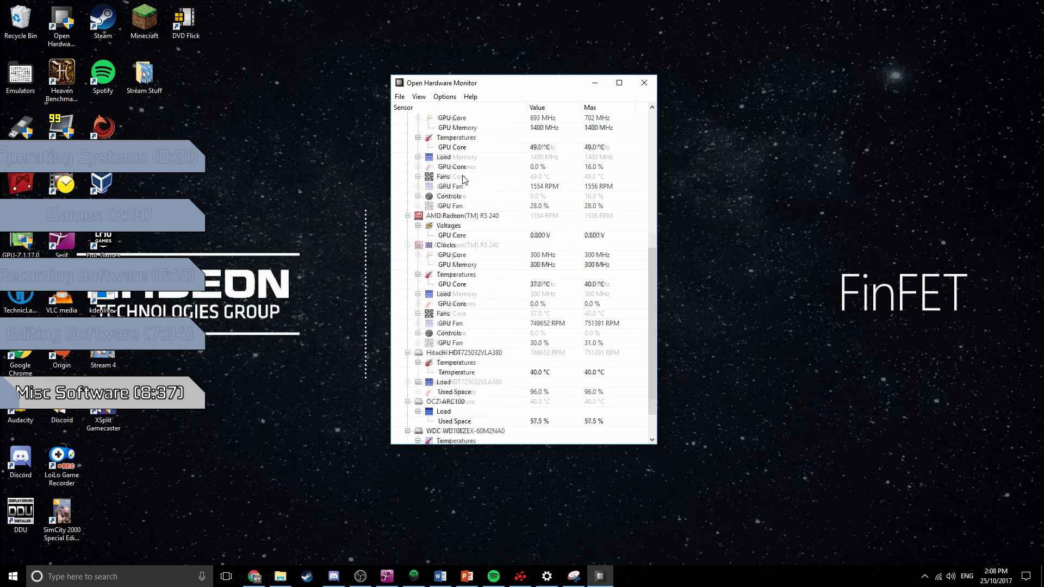
pyautogui.scroll(-2, 463, 179)
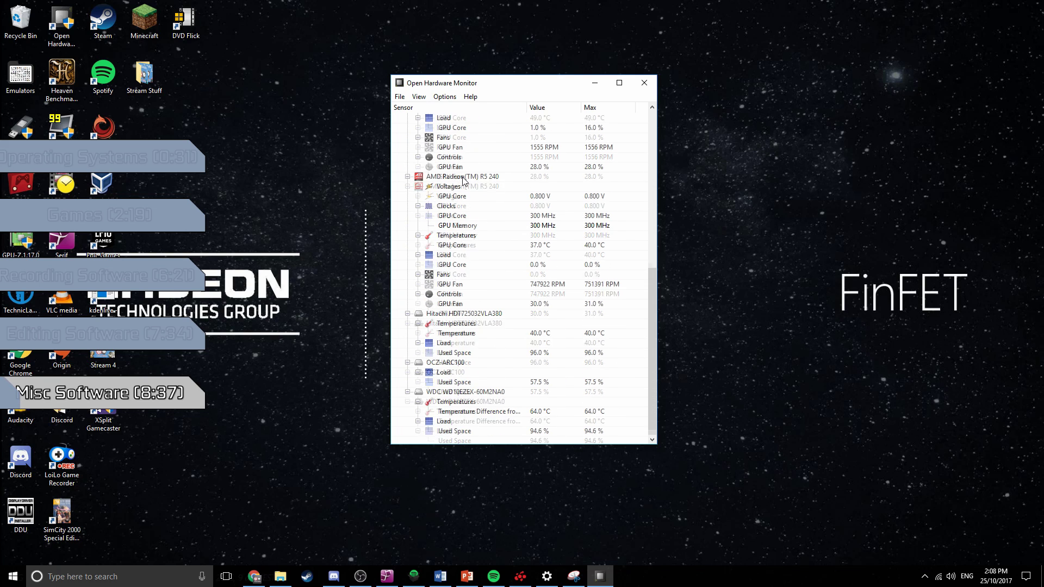
pyautogui.rightClick(449, 307)
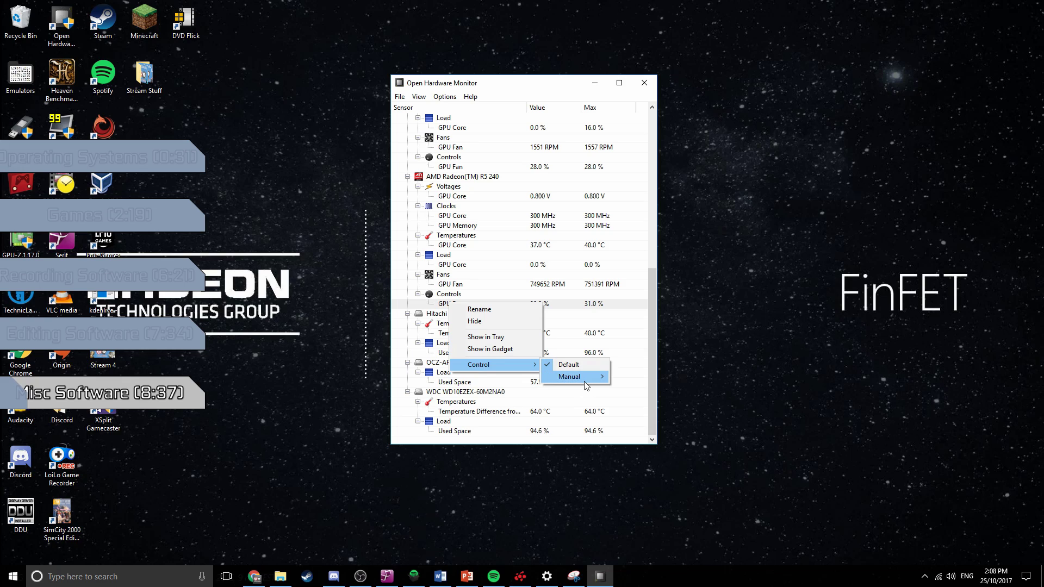
pyautogui.moveTo(585, 382)
pyautogui.click(630, 377)
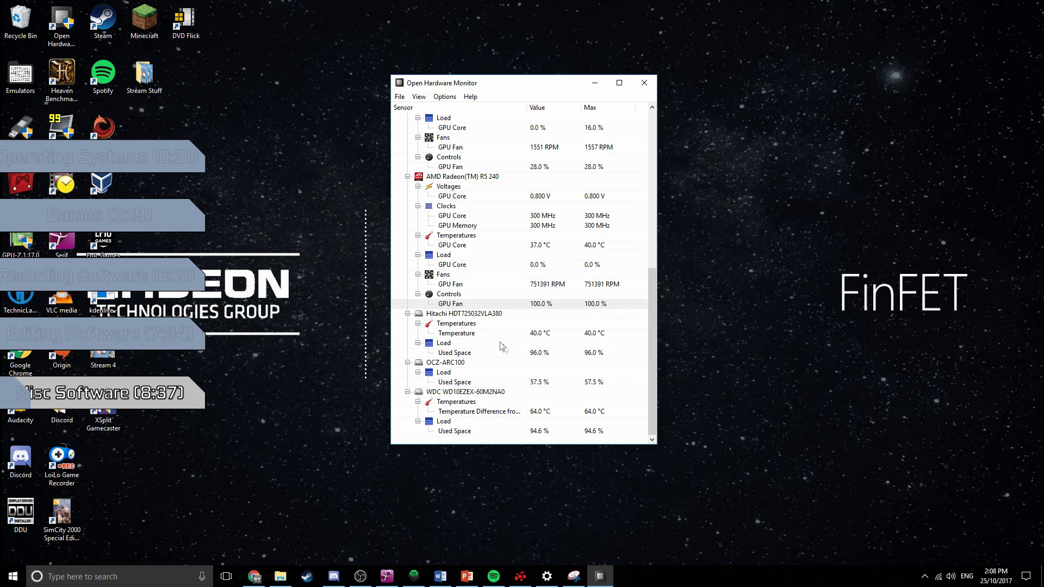
pyautogui.rightClick(482, 308)
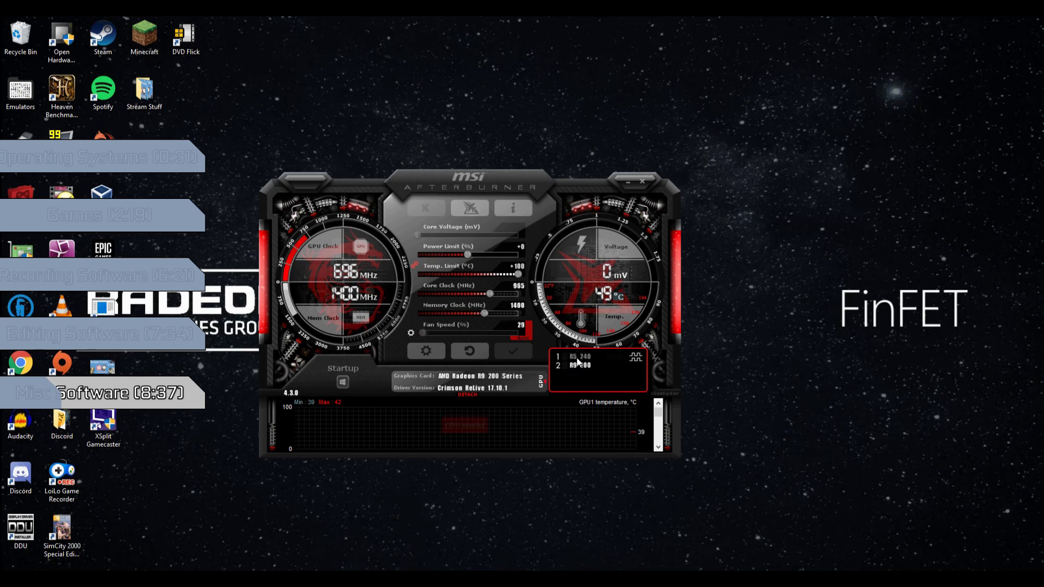
# Step: Select GPU 2 in MSI Afterburner's graphics card list
pyautogui.click(565, 377)
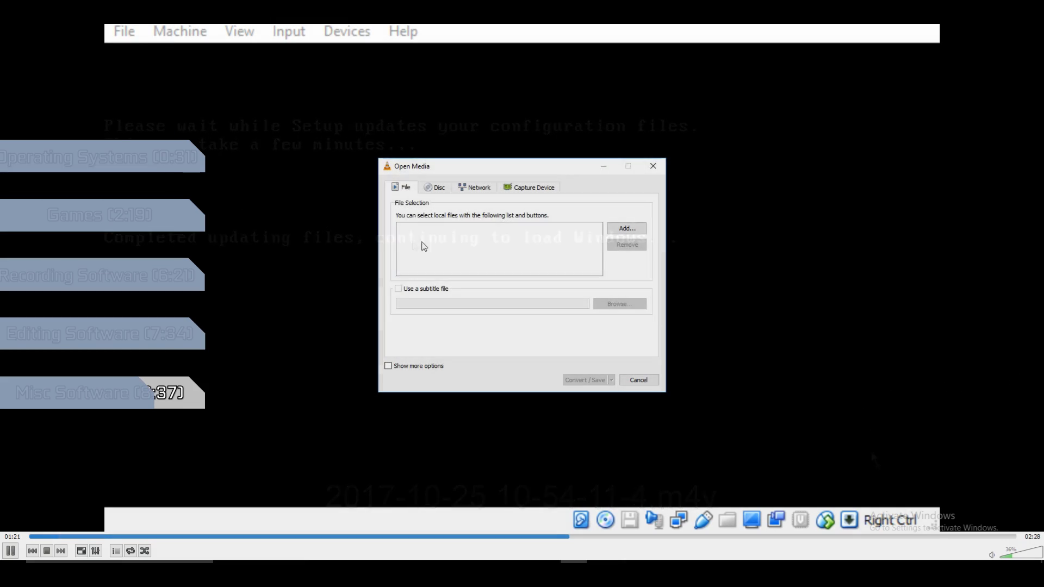
# Step: Use Add… in the File tab of VLC's Open Media dialog to browse for a file
pyautogui.click(628, 229)
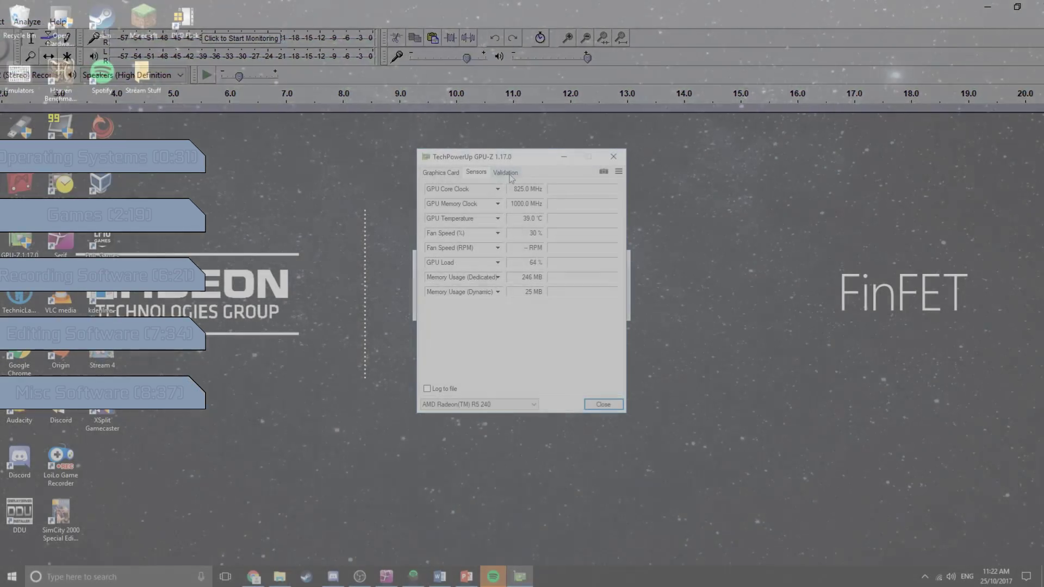
# Step: Show GPU-Z's Graphics Card details with AMD Radeon R9 200 Series chosen in the card list
pyautogui.click(505, 172)
pyautogui.click(476, 173)
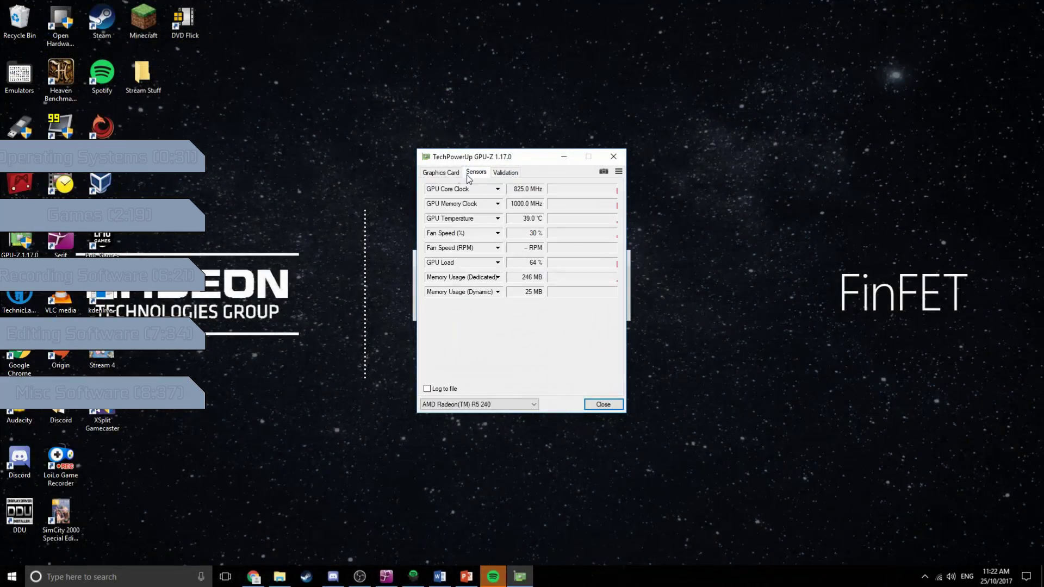
pyautogui.click(441, 173)
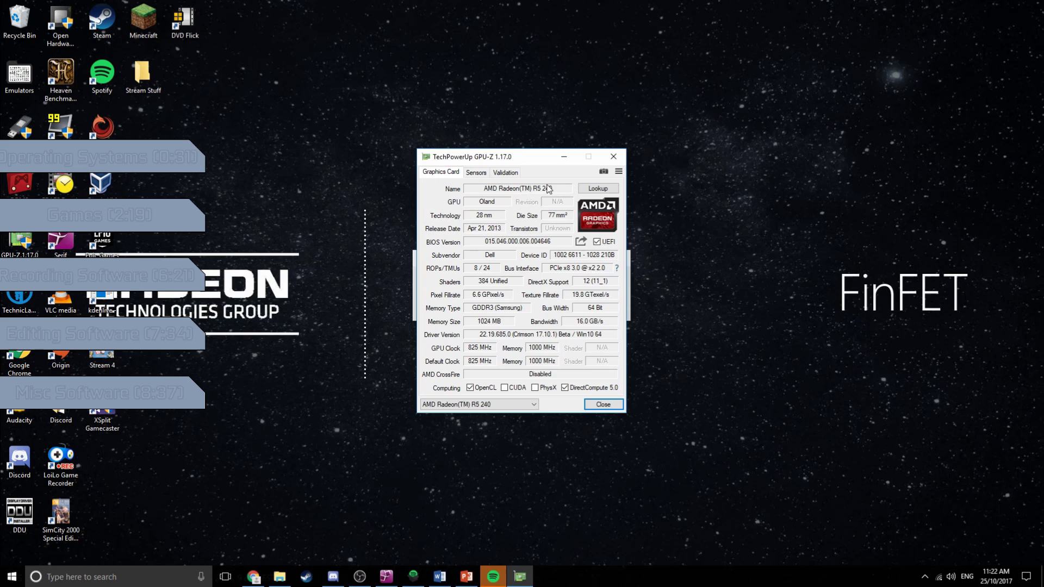
pyautogui.click(478, 403)
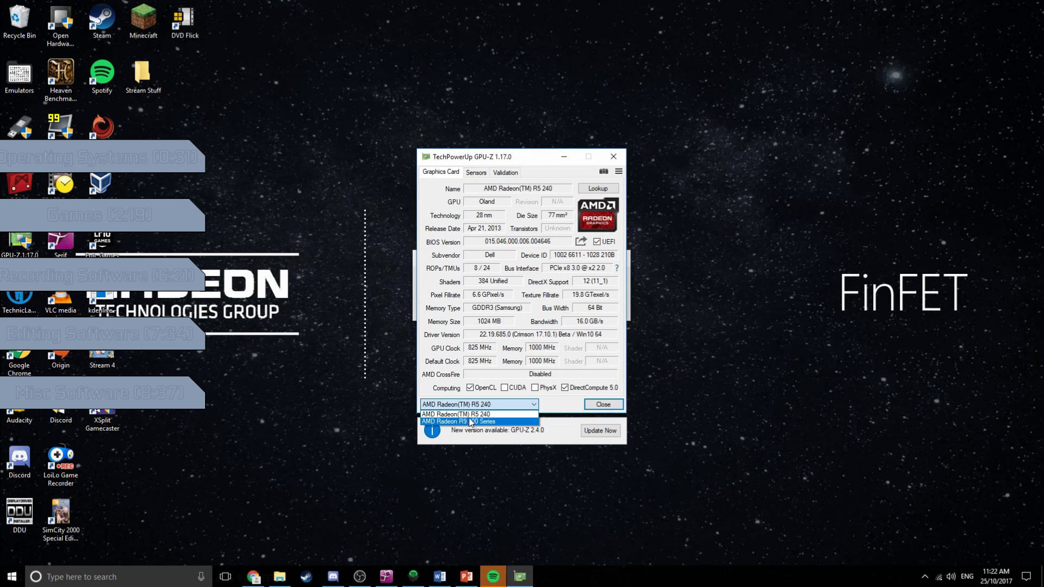
pyautogui.click(478, 423)
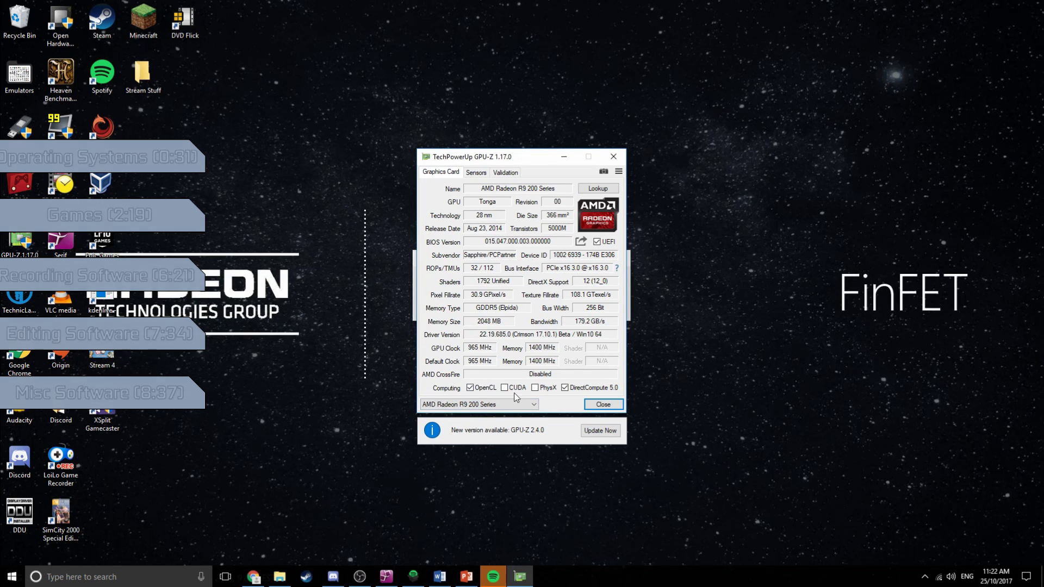